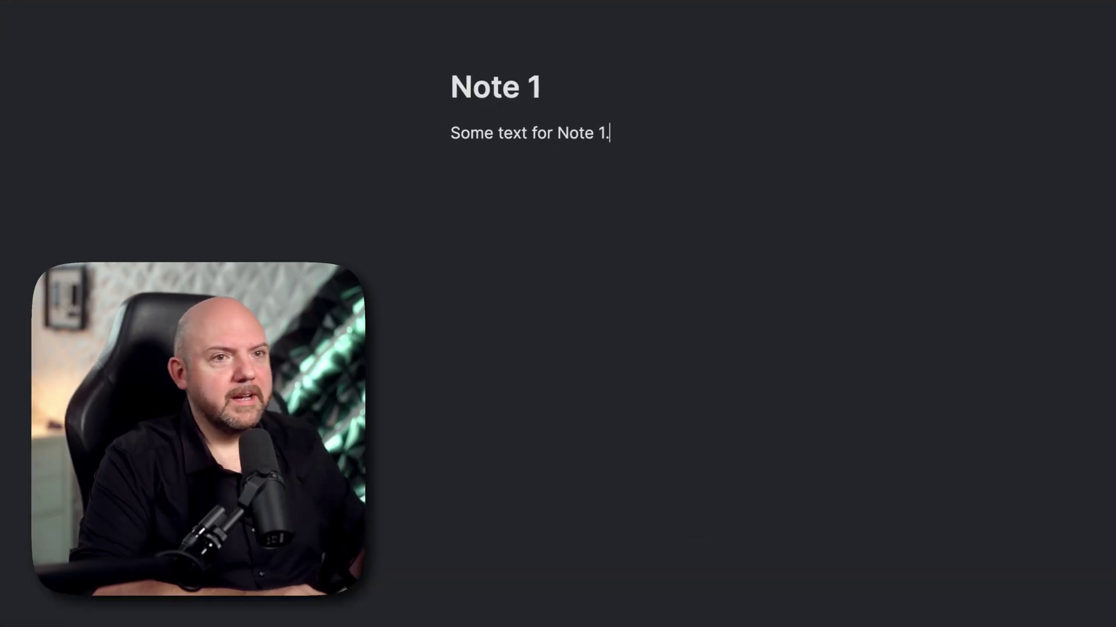
# - Finish Note 1's line 'Some text for Note 1.' and start a new line below it
pyautogui.press('Return')
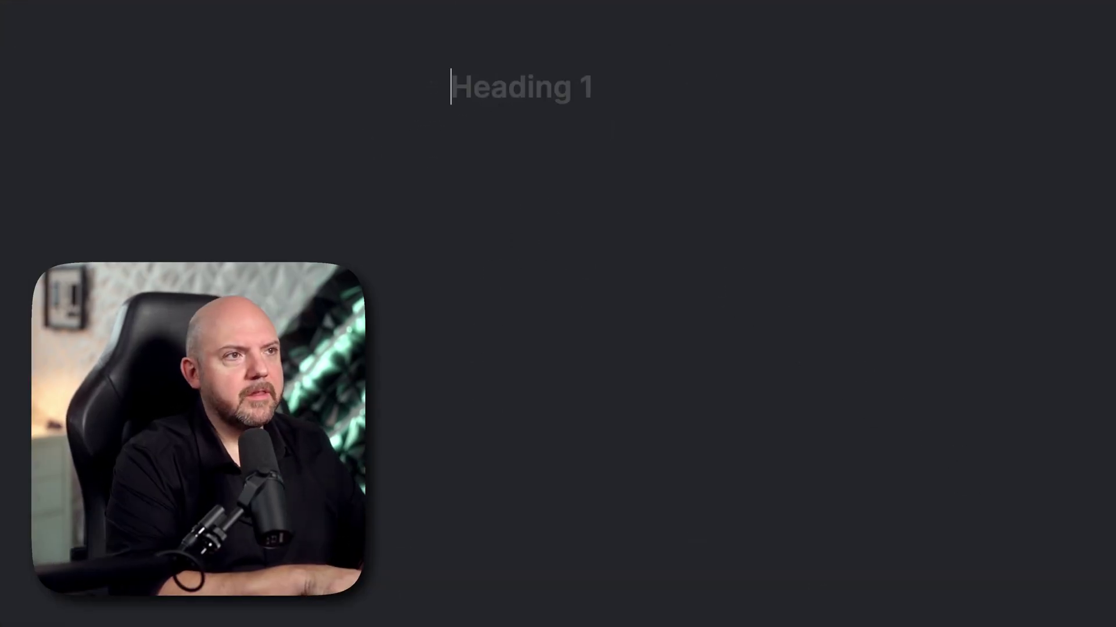
pyautogui.write('Note 2')
pyautogui.press('Return')
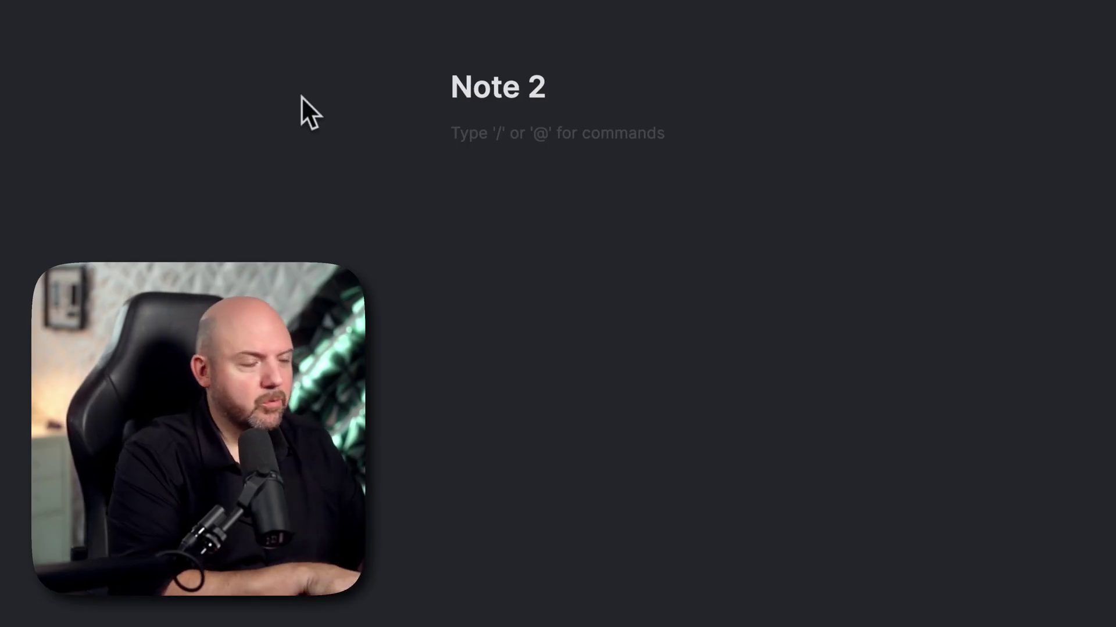
pyautogui.write('@')
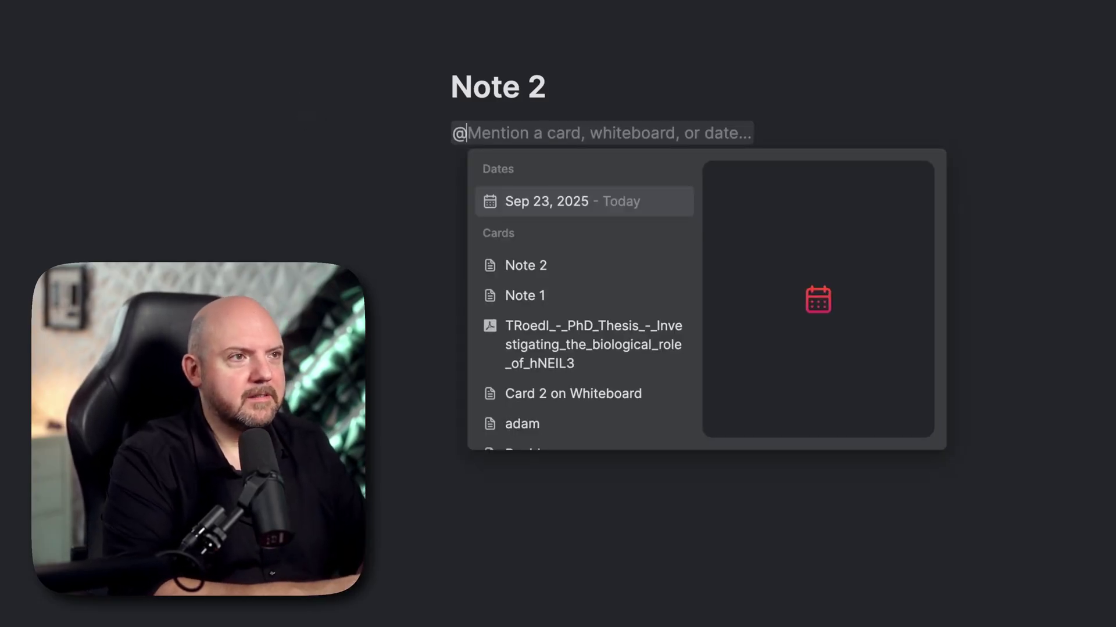
pyautogui.write('no')
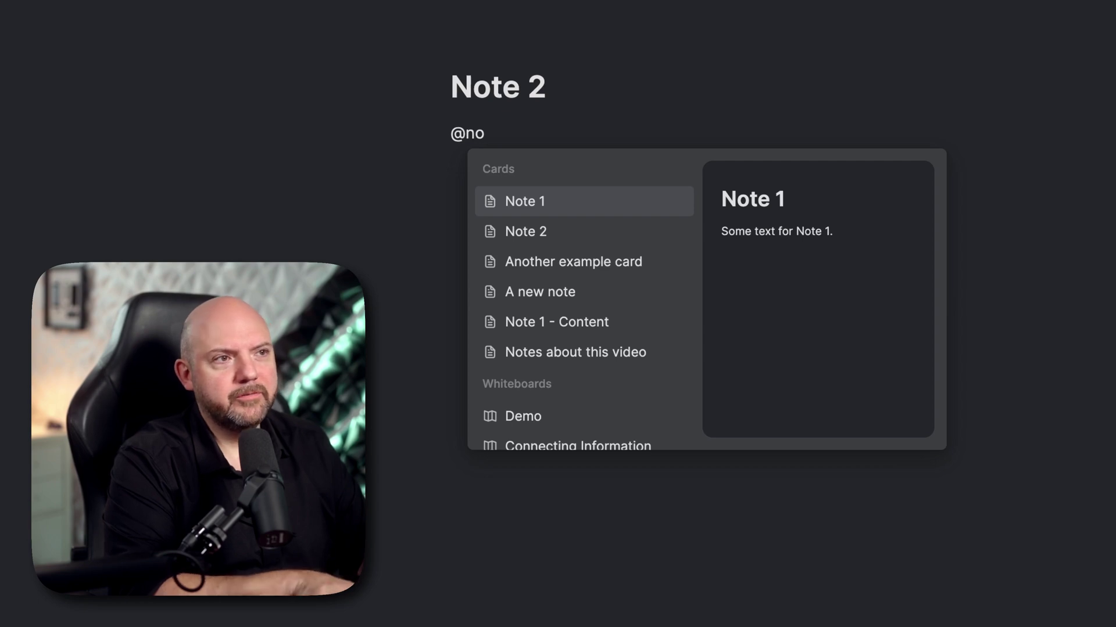
pyautogui.press('Return')
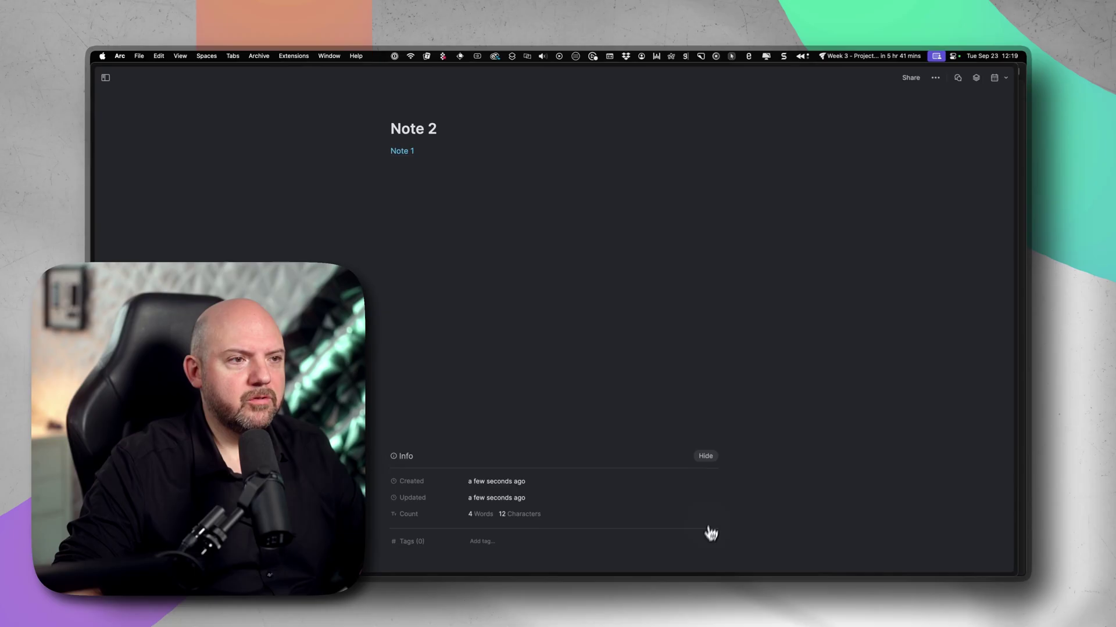
# - Open Note 1 via its mention, preview Note 2 from its backlink, then show the whiteboards list
pyautogui.click(401, 152)
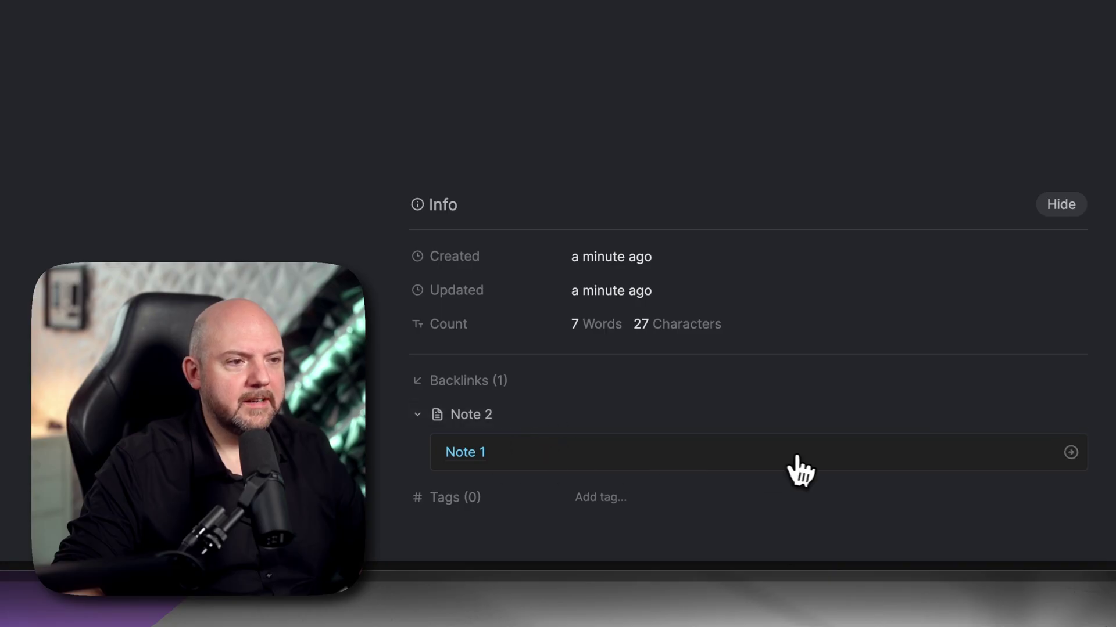
pyautogui.click(1071, 416)
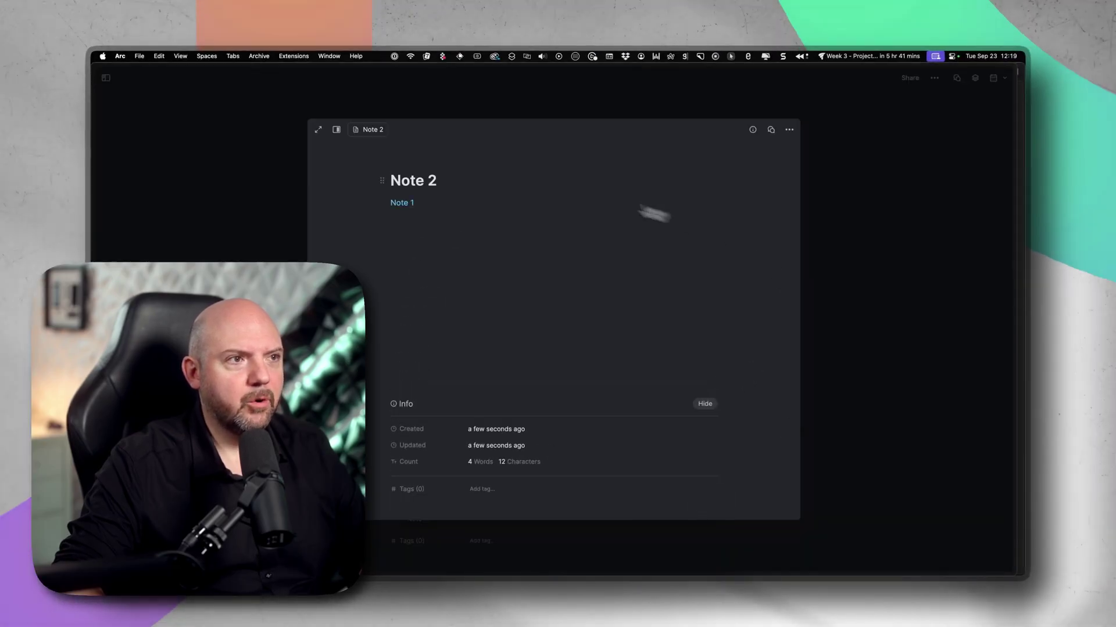
pyautogui.click(880, 187)
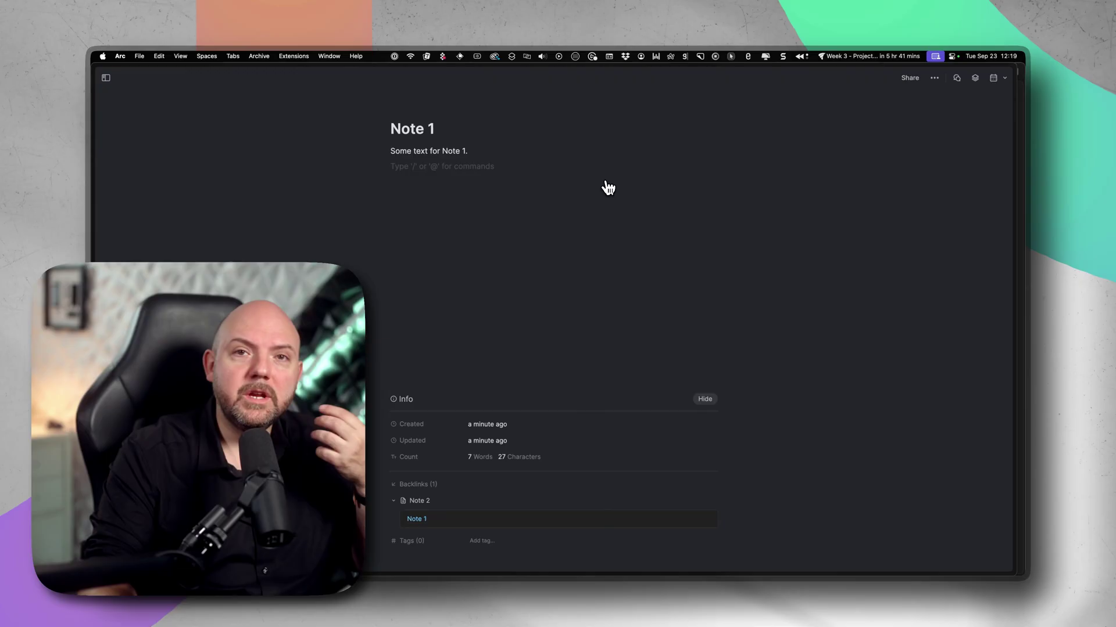
pyautogui.click(107, 78)
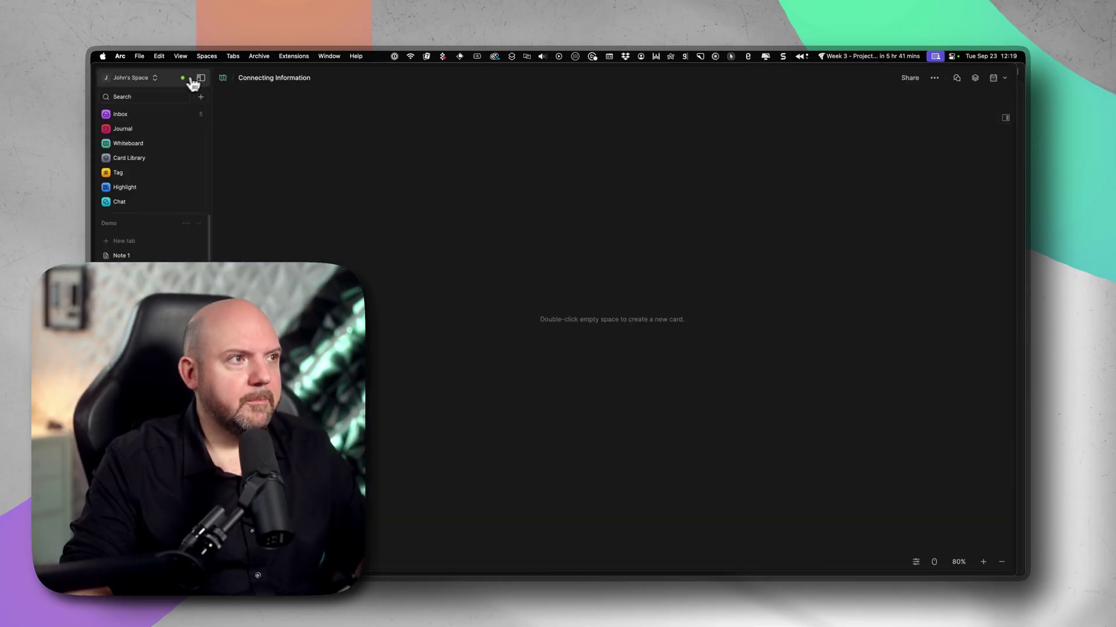
# - Open the Connecting Information whiteboard and drag Note 1 and Note 2 onto it from the card library
pyautogui.click(201, 78)
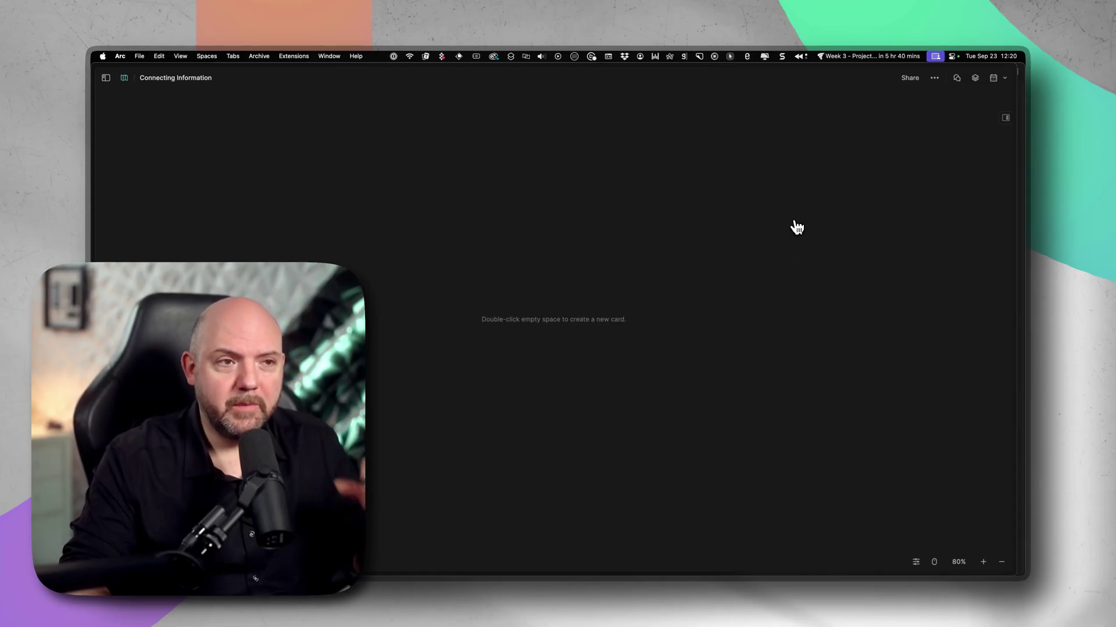
pyautogui.click(975, 77)
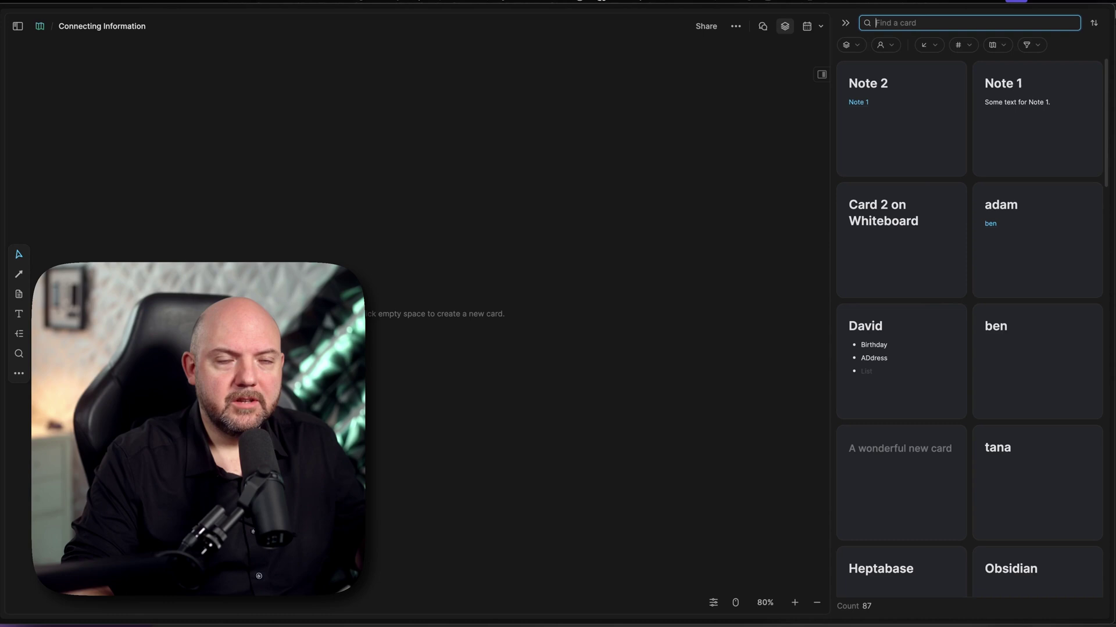
pyautogui.moveTo(1017, 109); pyautogui.dragTo(380, 286)
pyautogui.moveTo(887, 123); pyautogui.dragTo(556, 258)
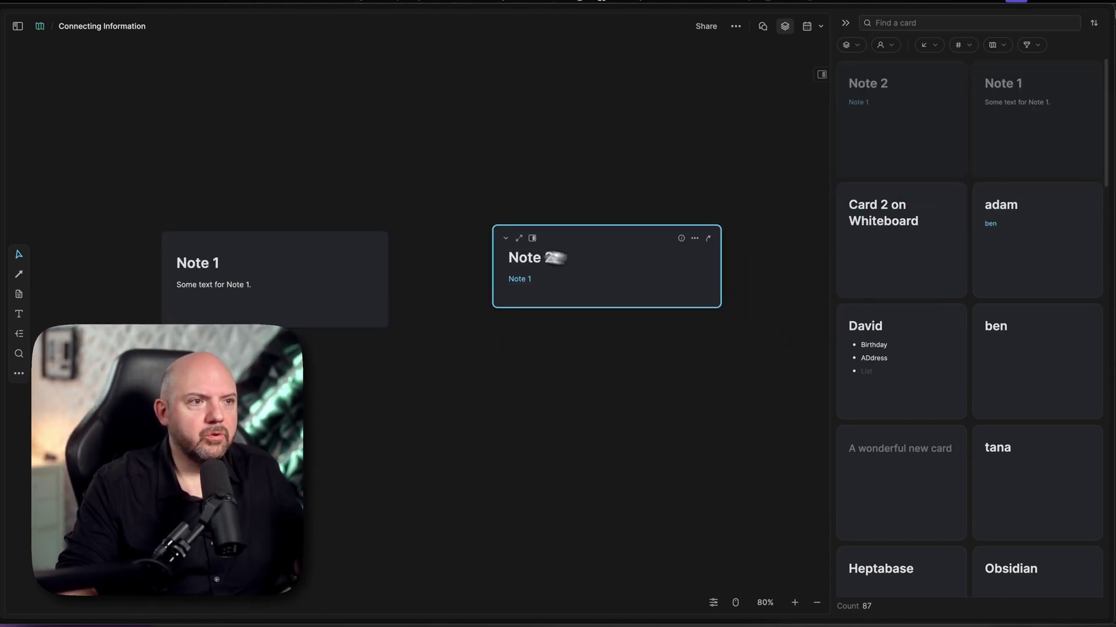
pyautogui.click(846, 22)
# - Turn on Show mention link so Note 2 points to Note 1, and move Note 2 right
pyautogui.click(730, 407)
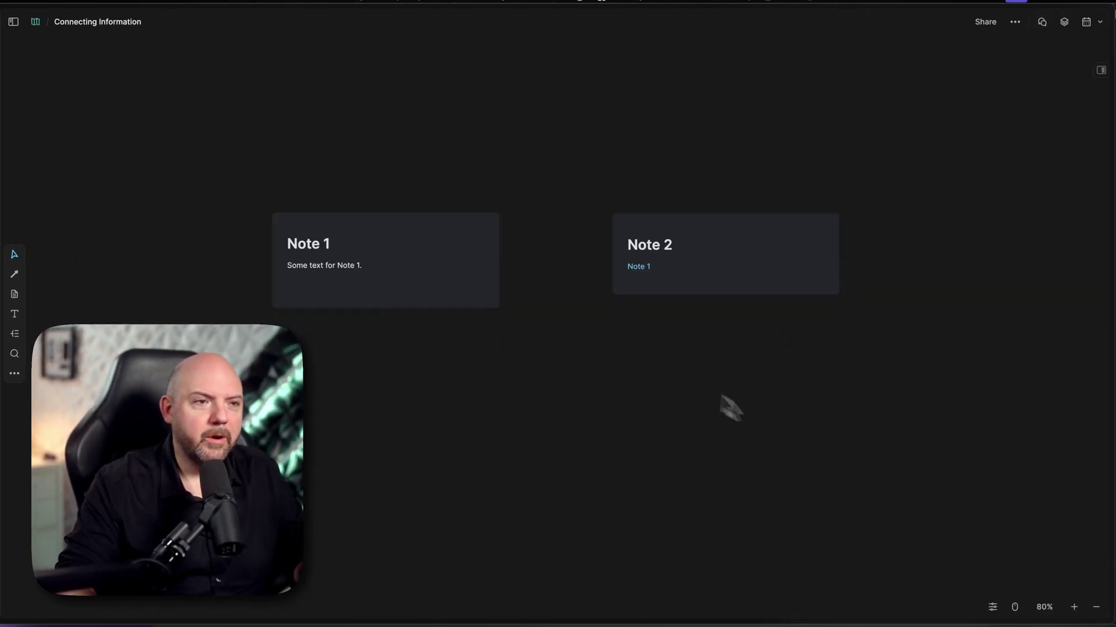
pyautogui.click(993, 610)
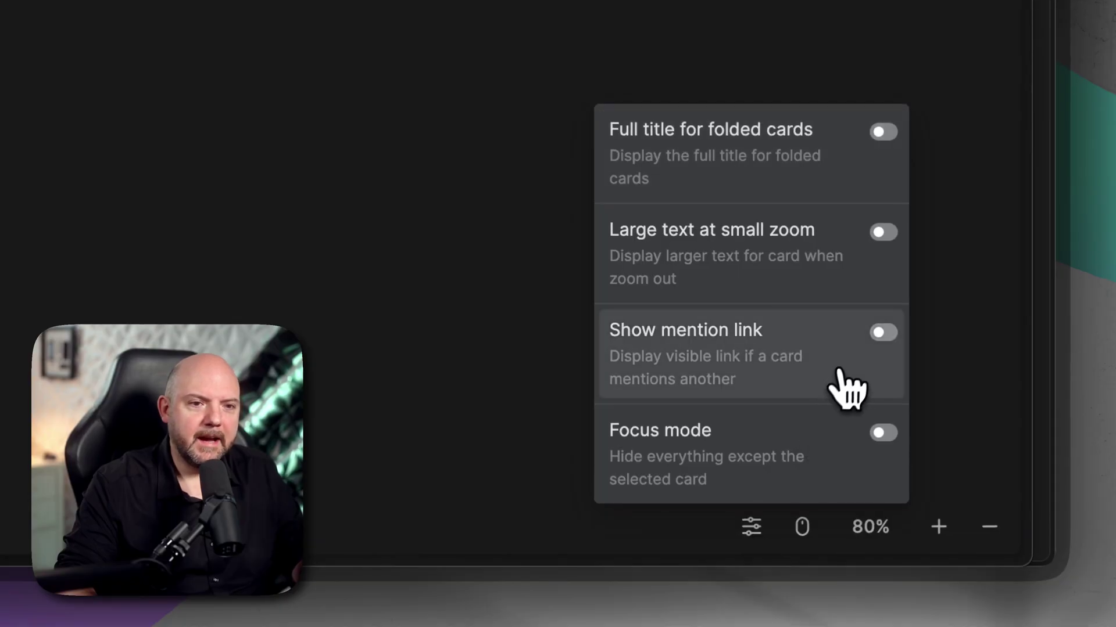
pyautogui.click(883, 332)
pyautogui.click(743, 568)
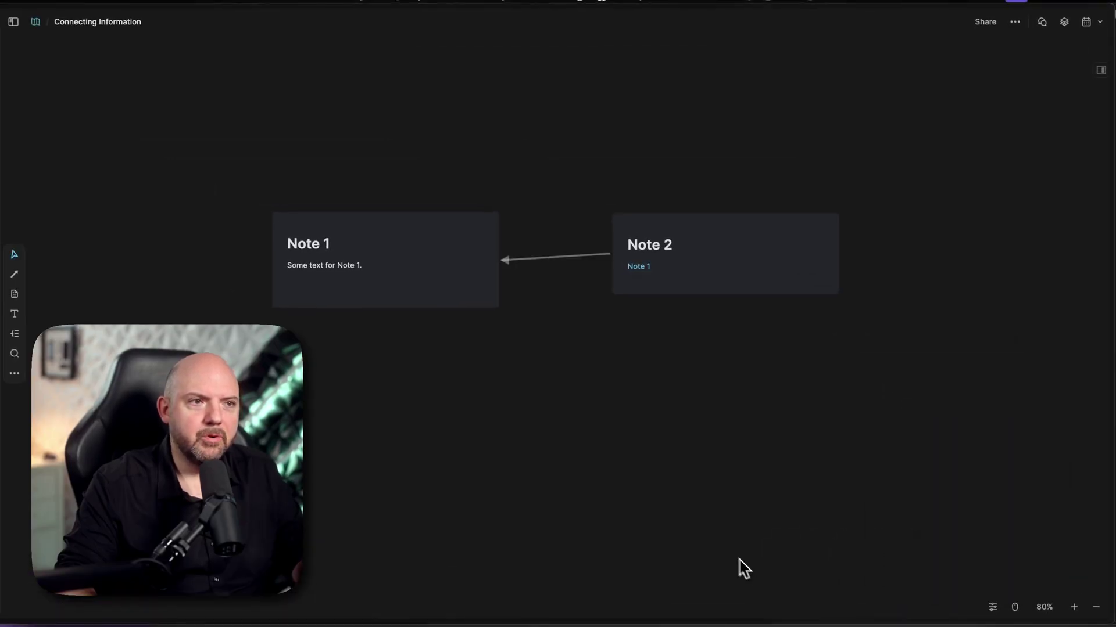
pyautogui.moveTo(682, 233); pyautogui.dragTo(762, 227)
pyautogui.click(745, 269)
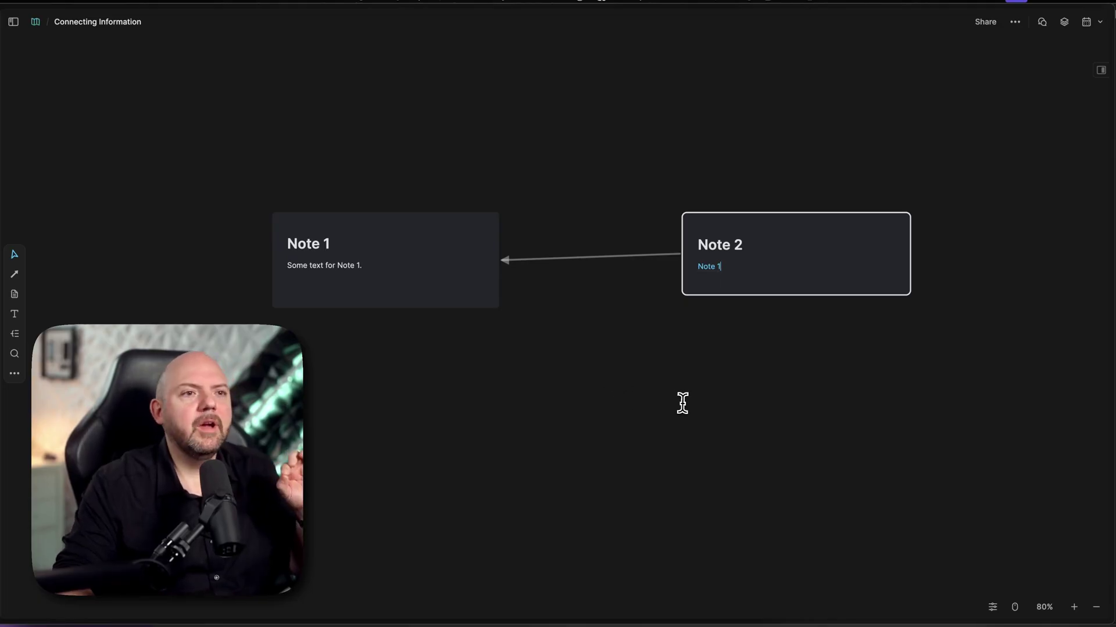
pyautogui.click(993, 608)
pyautogui.click(754, 510)
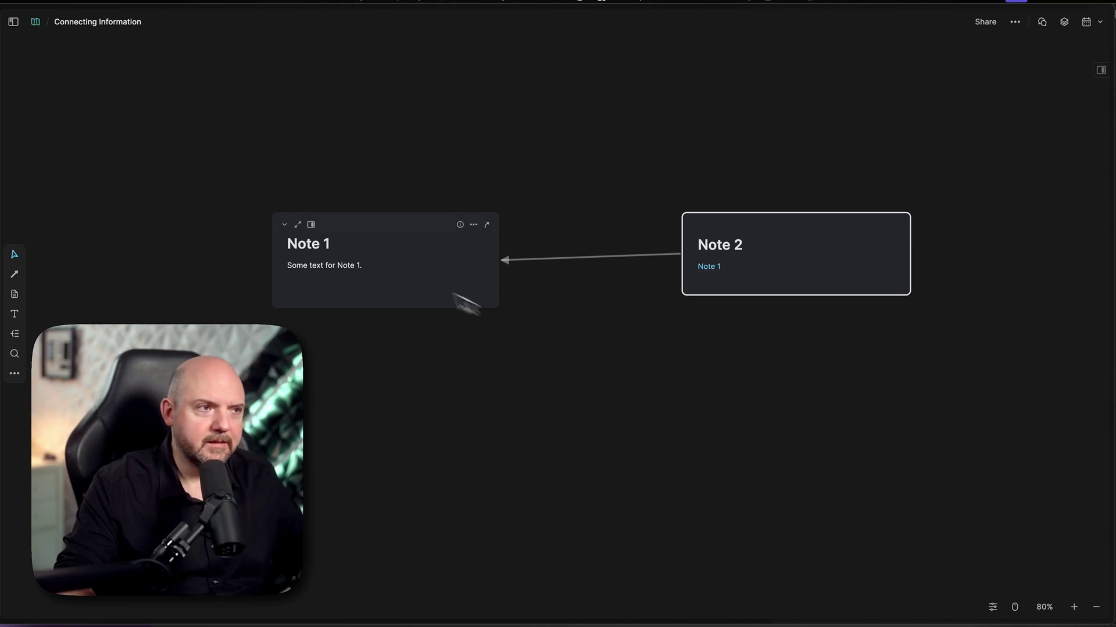
pyautogui.click(385, 260)
pyautogui.press('Return')
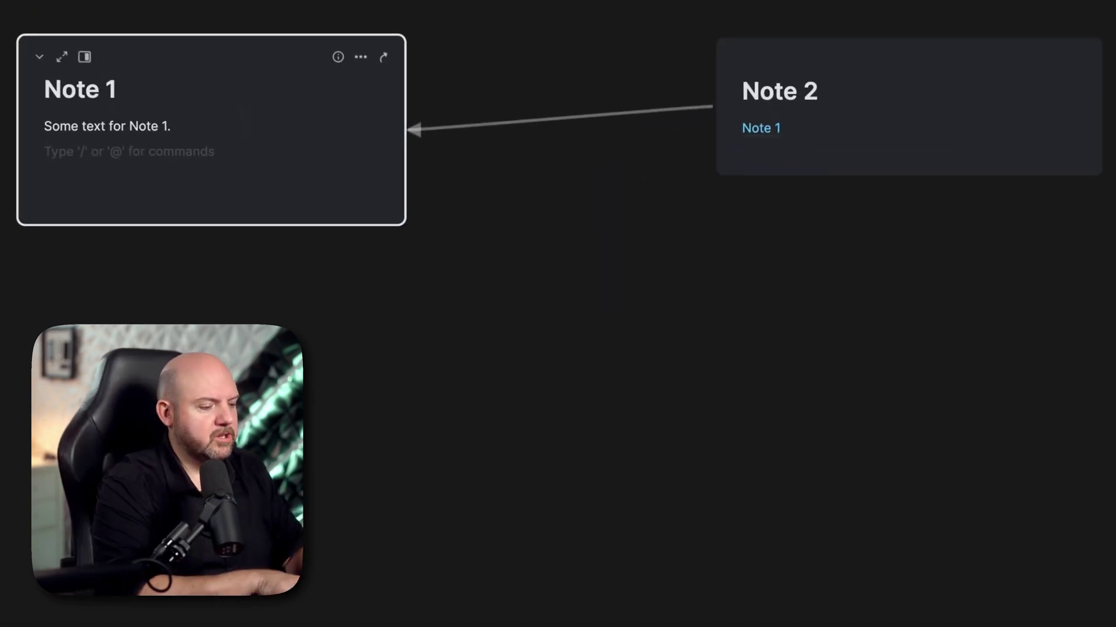
pyautogui.write('@not')
pyautogui.press('Down')
pyautogui.press('Return')
pyautogui.click(652, 259)
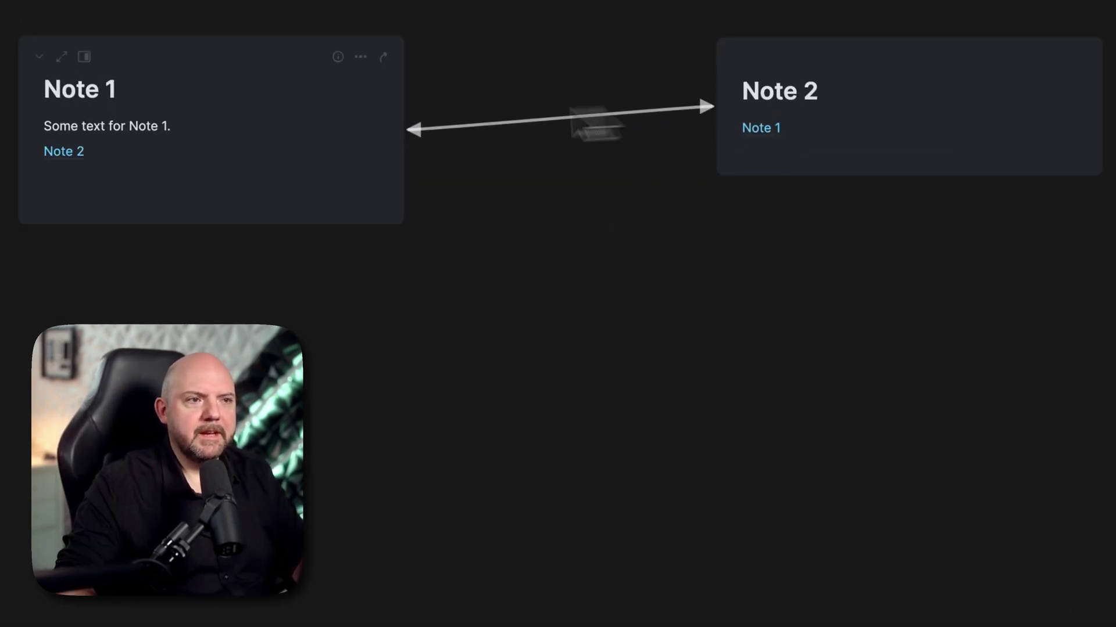
pyautogui.doubleClick(565, 128)
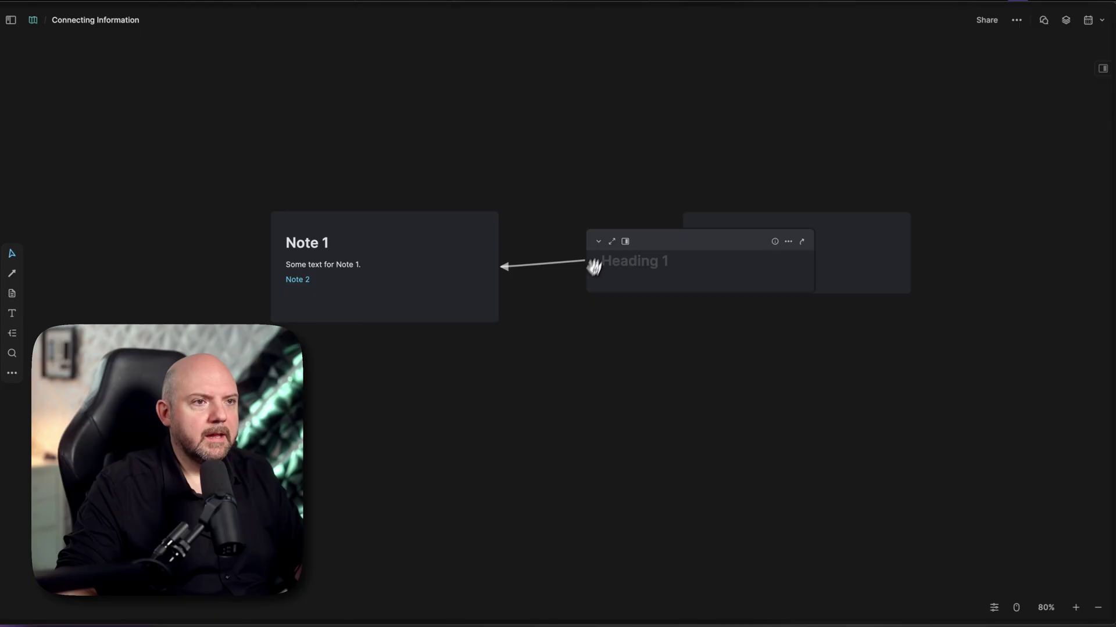
pyautogui.moveTo(565, 128); pyautogui.dragTo(493, 331)
pyautogui.write('Note 3')
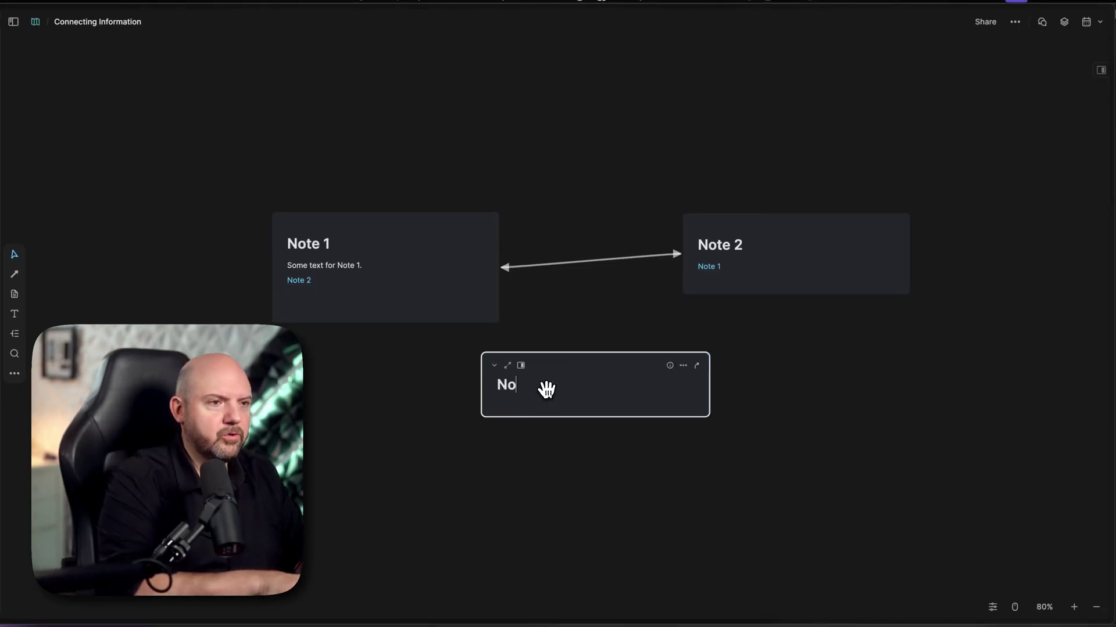
pyautogui.press('Return')
pyautogui.write('@not')
pyautogui.press('Down')
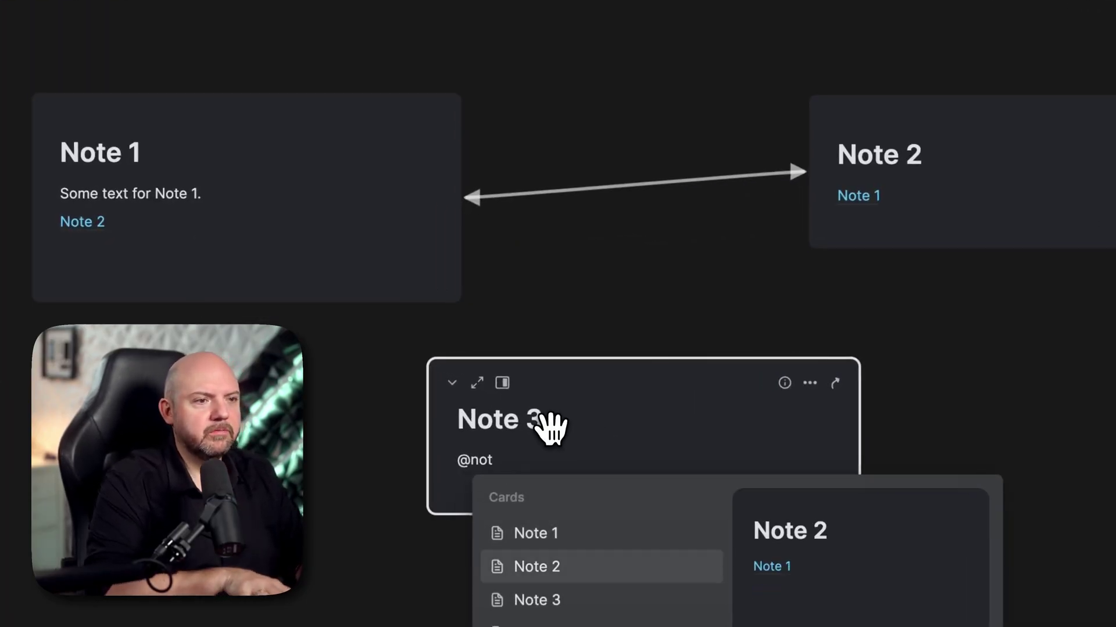
pyautogui.press('Return')
# - Position Note 3 directly below Note 2 and raise Note 1 so its arrow runs level
pyautogui.moveTo(615, 358); pyautogui.dragTo(1086, 493)
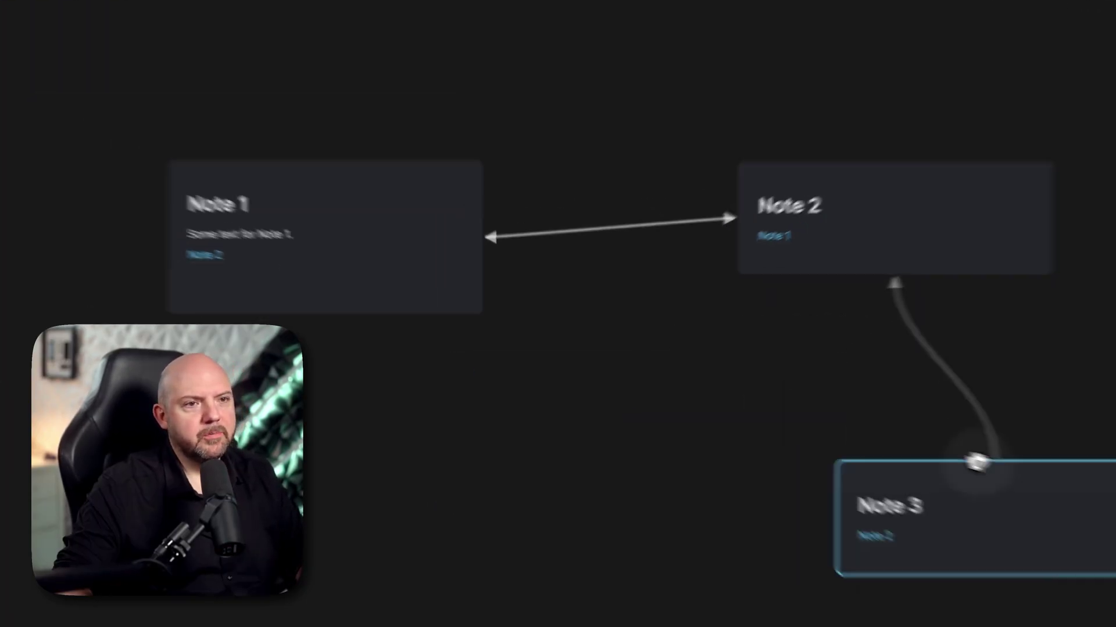
pyautogui.moveTo(976, 462); pyautogui.dragTo(918, 359)
pyautogui.moveTo(813, 357); pyautogui.dragTo(797, 348)
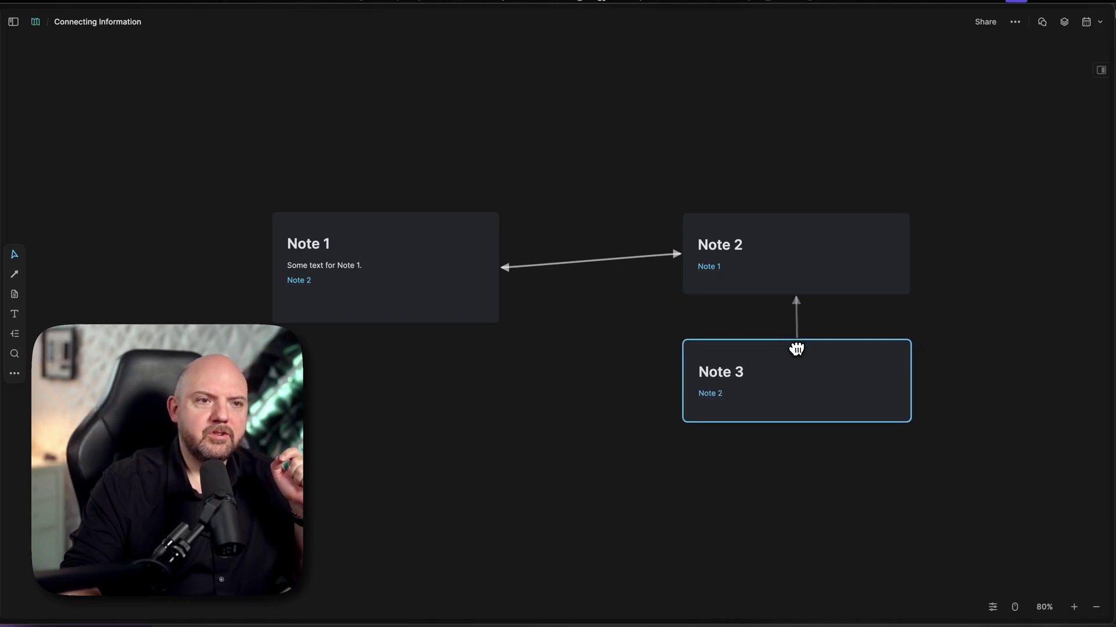
pyautogui.moveTo(426, 226); pyautogui.dragTo(428, 212)
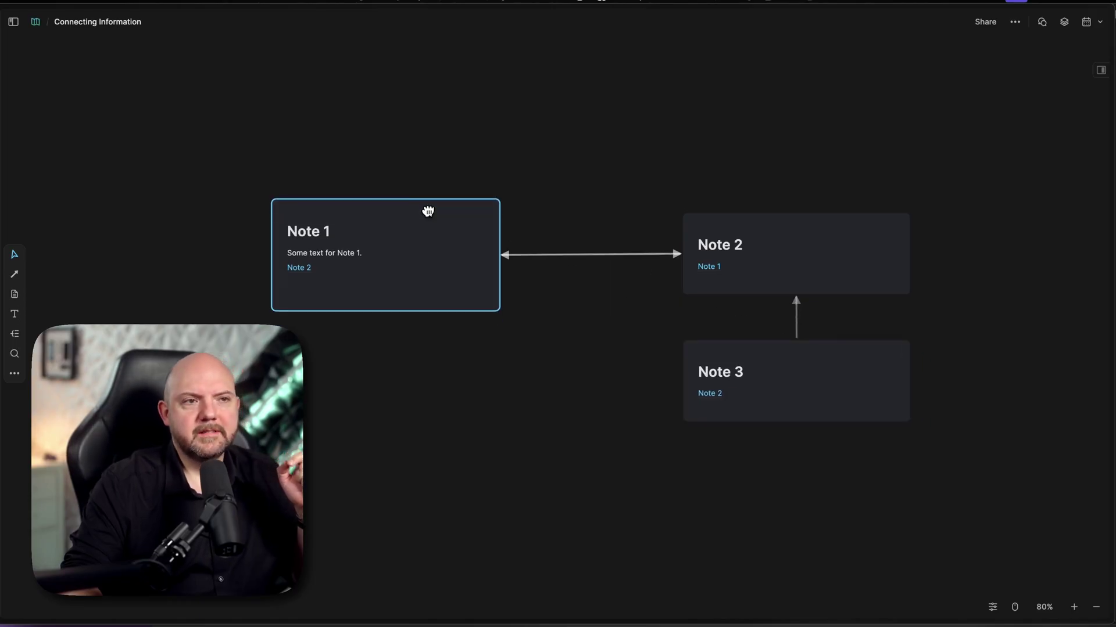
# - Draw a connector arrow from Note 1 to Note 3 and hide the mention-link arrows
pyautogui.click(503, 379)
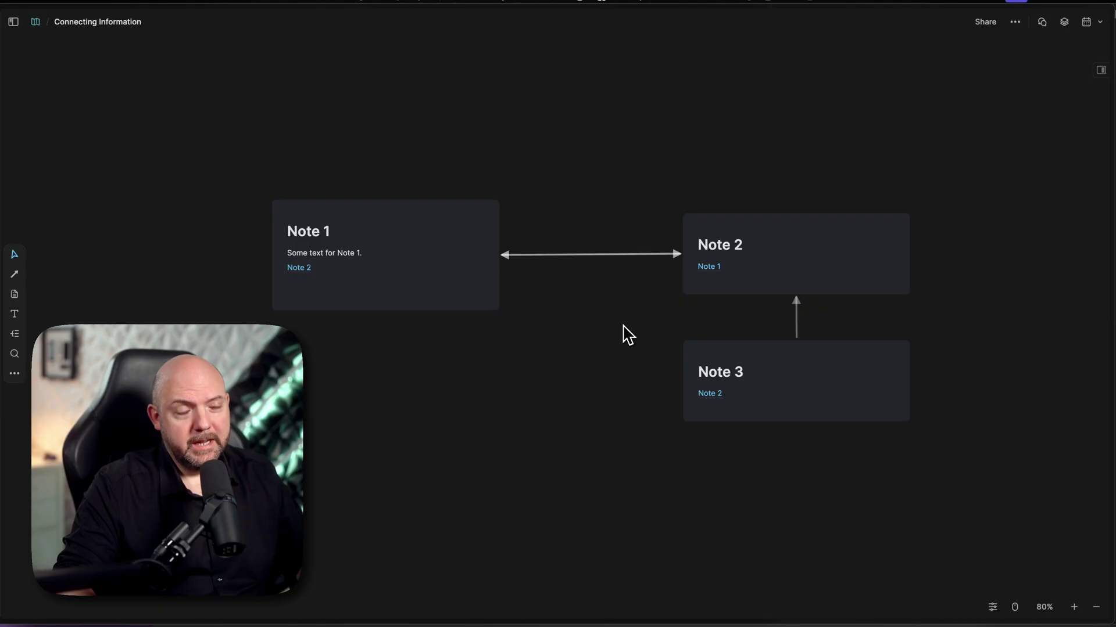
pyautogui.click(16, 276)
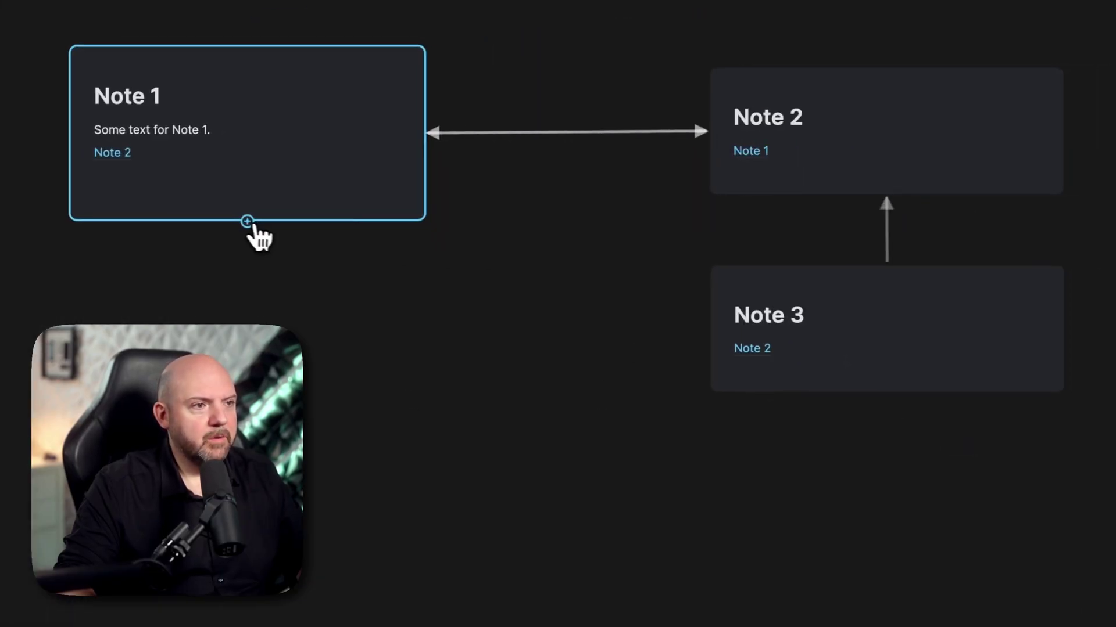
pyautogui.moveTo(245, 222); pyautogui.dragTo(755, 360)
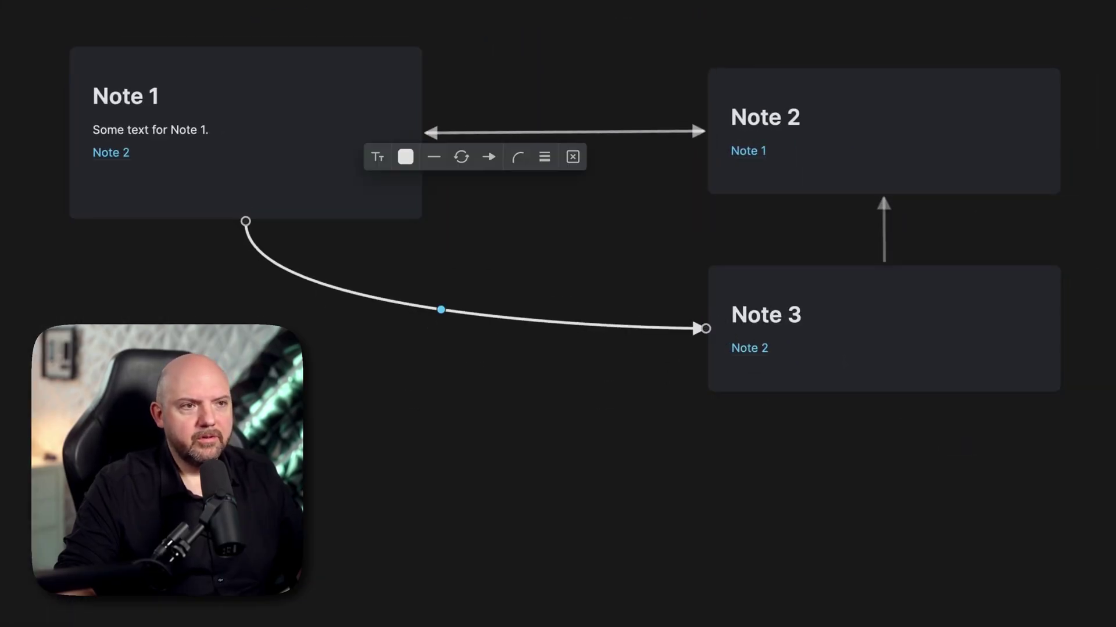
pyautogui.click(992, 607)
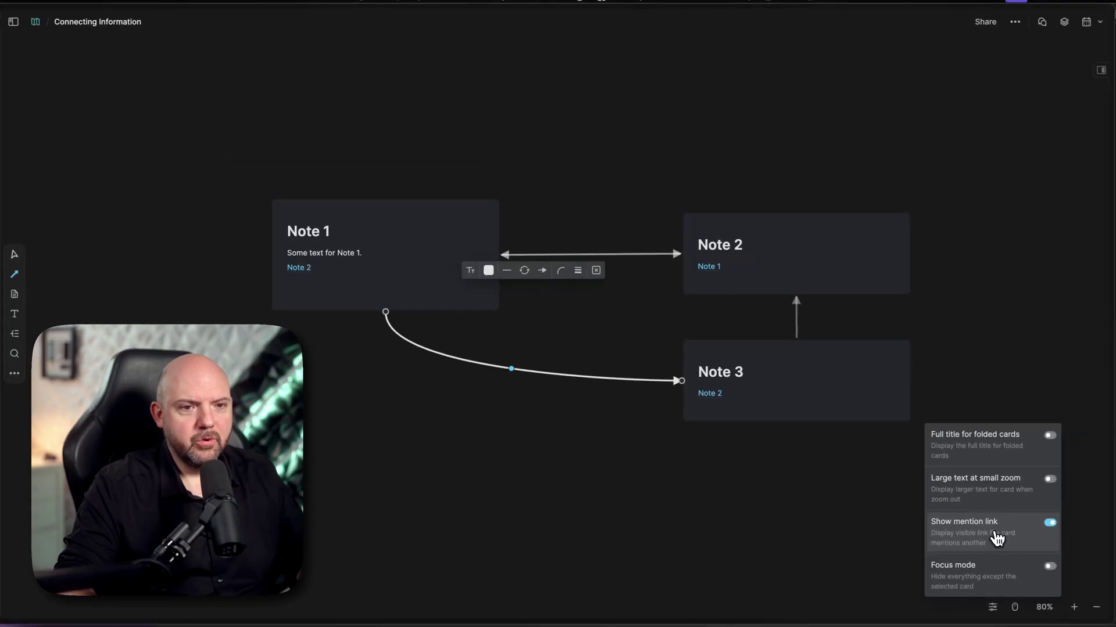
pyautogui.click(687, 486)
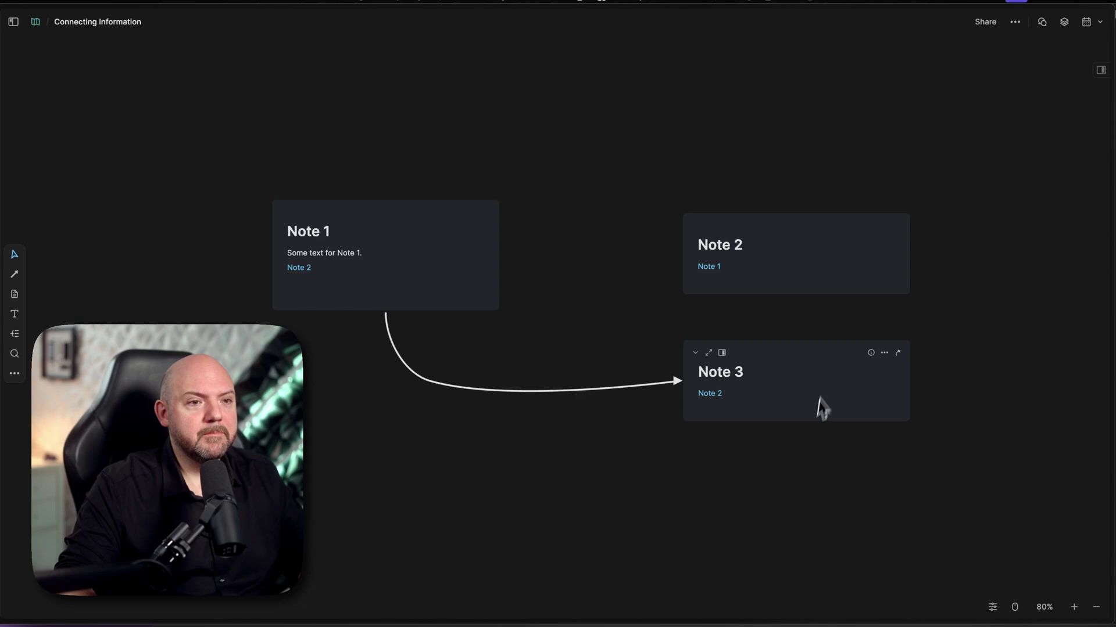
# - Expand Note 3's info to see its Note 1 backlink, then delete the Note 1→Note 3 arrow
pyautogui.click(722, 352)
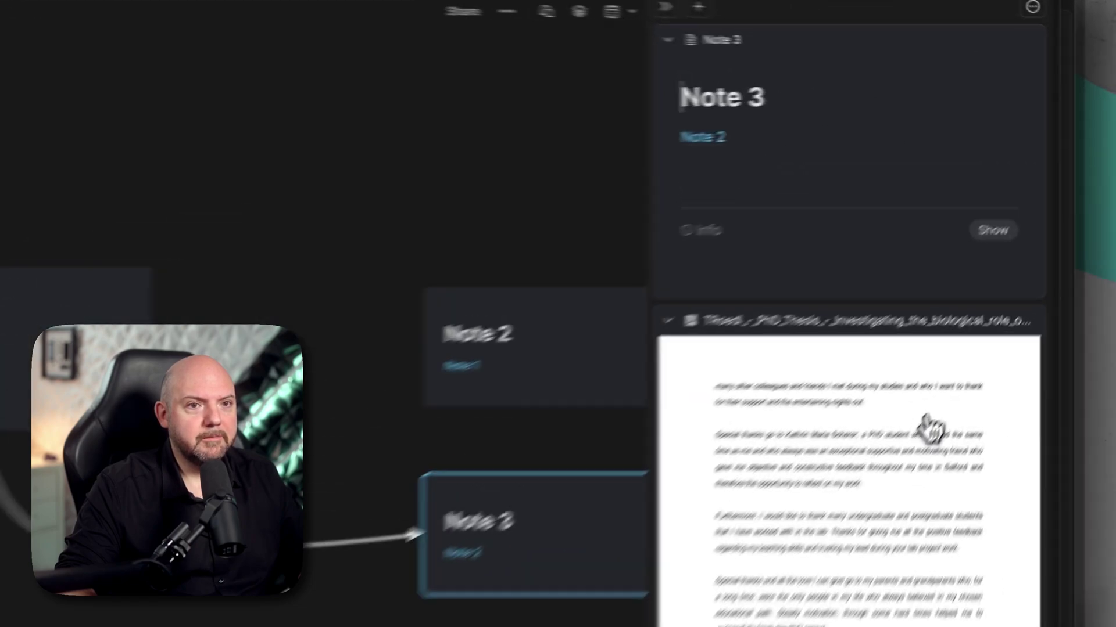
pyautogui.click(1069, 174)
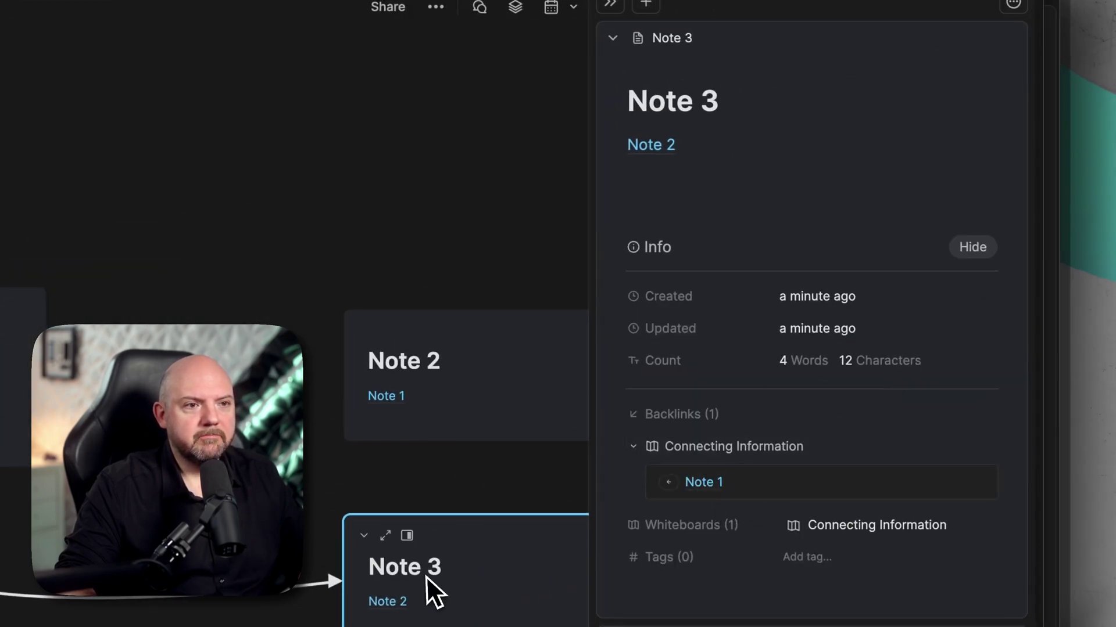
pyautogui.moveTo(642, 101); pyautogui.dragTo(791, 104)
pyautogui.click(792, 105)
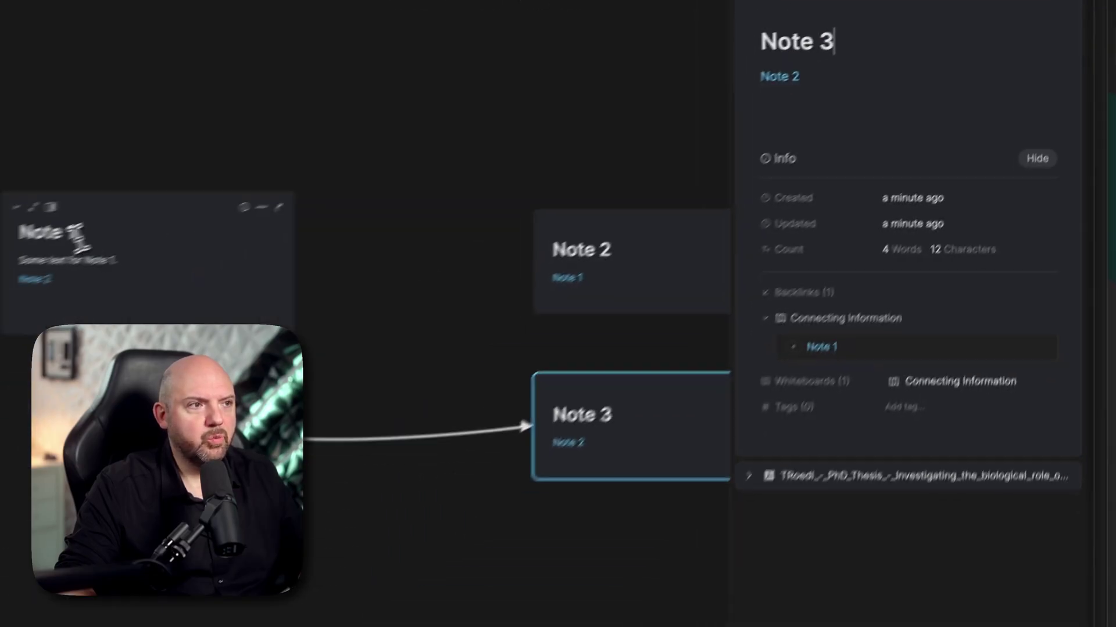
pyautogui.click(350, 407)
pyautogui.press('Delete')
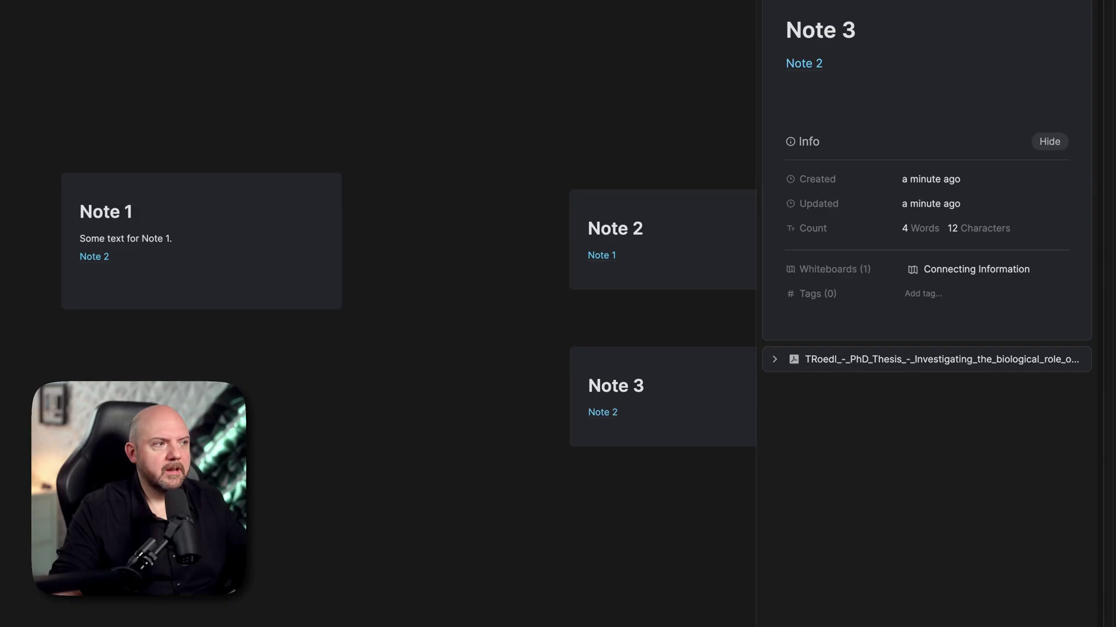
# - Redraw the Note 1→Note 3 arrow and delete both body lines from Note 1
pyautogui.click(96, 290)
pyautogui.moveTo(187, 305); pyautogui.dragTo(587, 414)
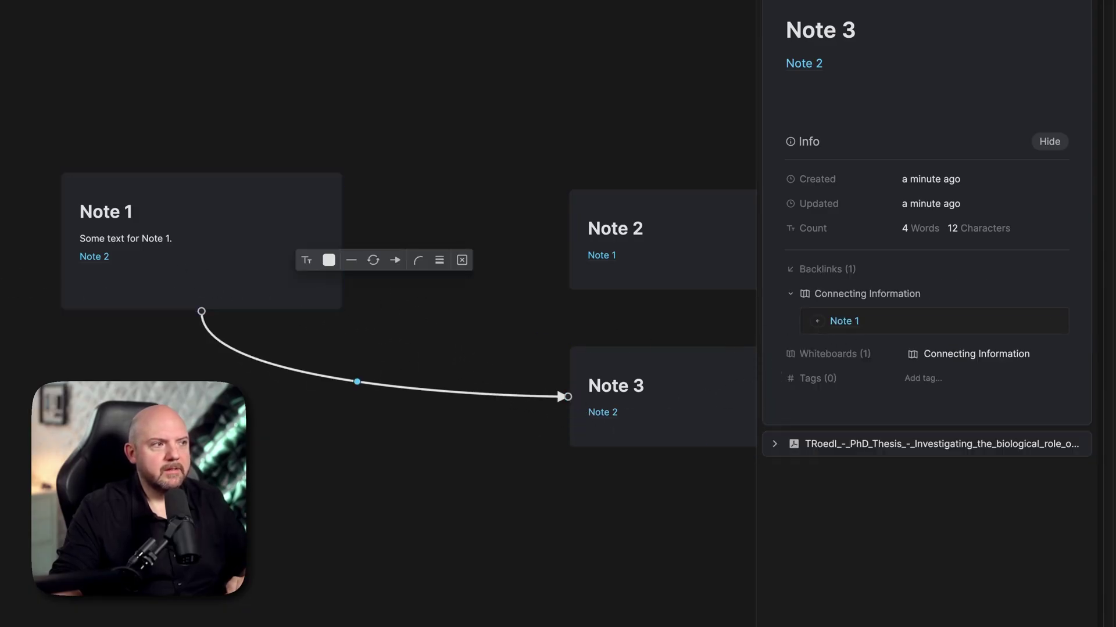
pyautogui.click(135, 255)
pyautogui.moveTo(135, 255); pyautogui.dragTo(60, 251)
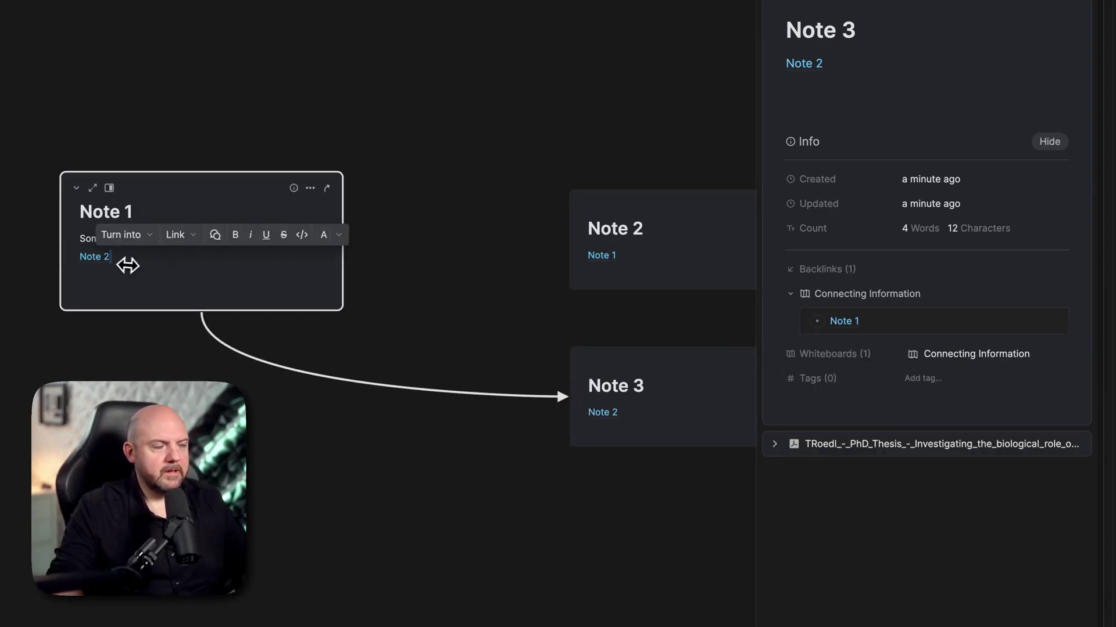
pyautogui.press('BackSpace')
pyautogui.hotkey('shift', 'Up')
pyautogui.press('BackSpace')
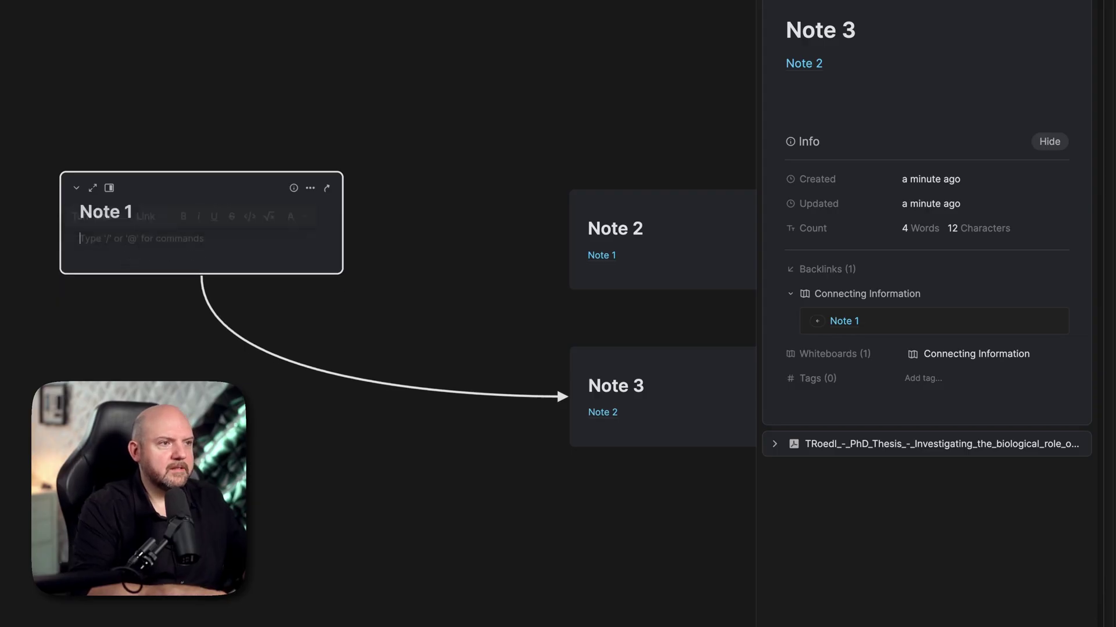
pyautogui.press('BackSpace')
pyautogui.click(662, 411)
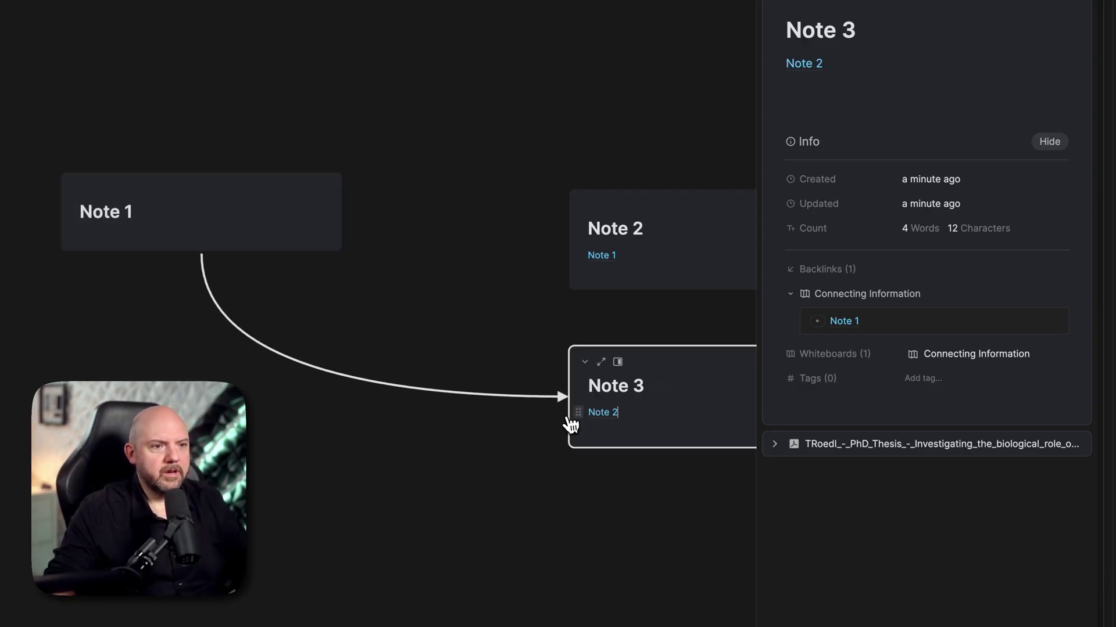
# - Delete the Note 2 mention line from Note 3's body
pyautogui.hotkey('shift', 'Home')
pyautogui.press('BackSpace')
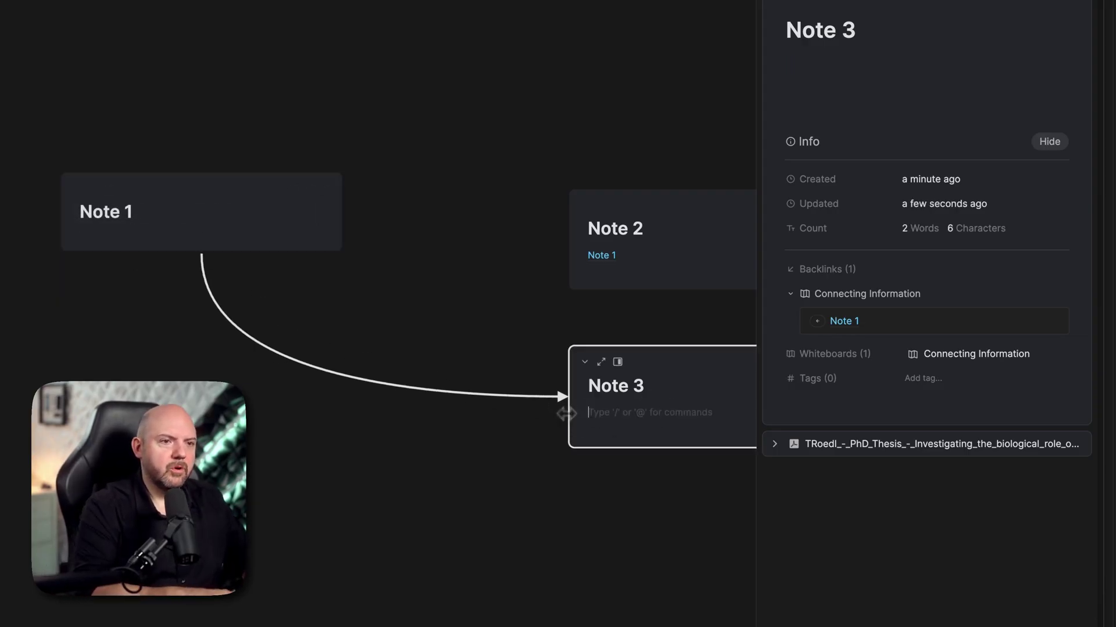
pyautogui.press('BackSpace')
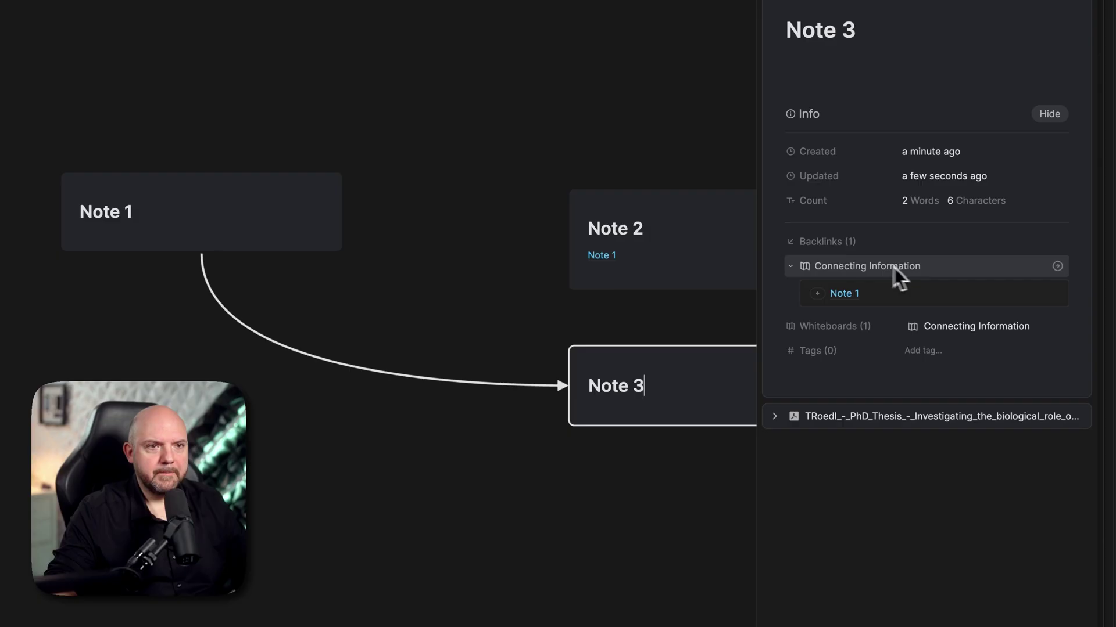
# - Make the Note 1–Note 3 connection two-way and go back to the whiteboard
pyautogui.click(818, 295)
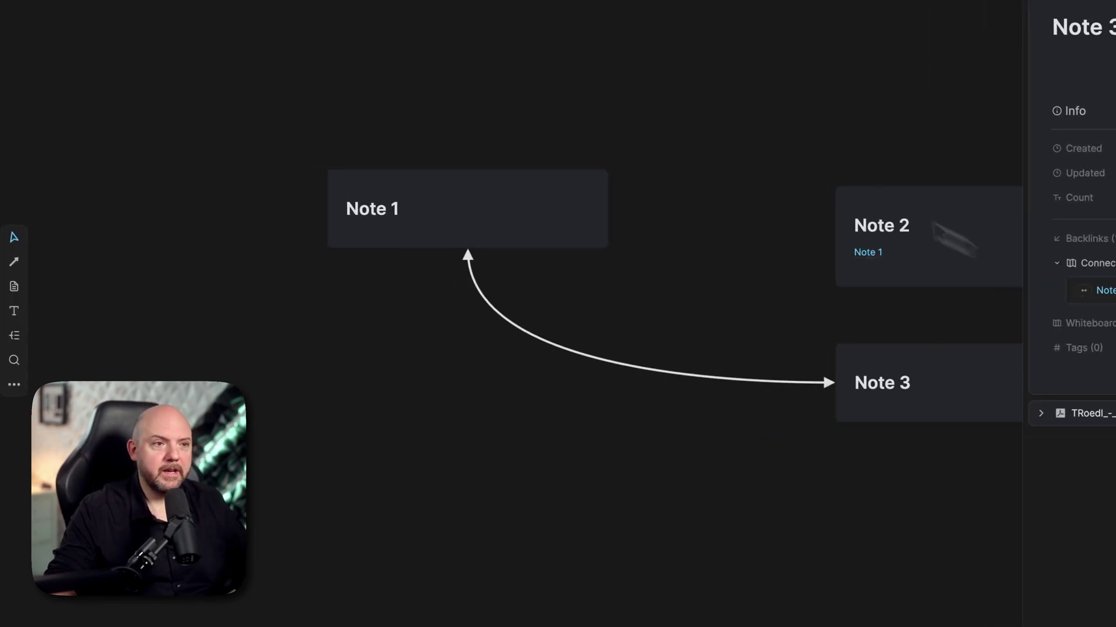
pyautogui.click(1063, 60)
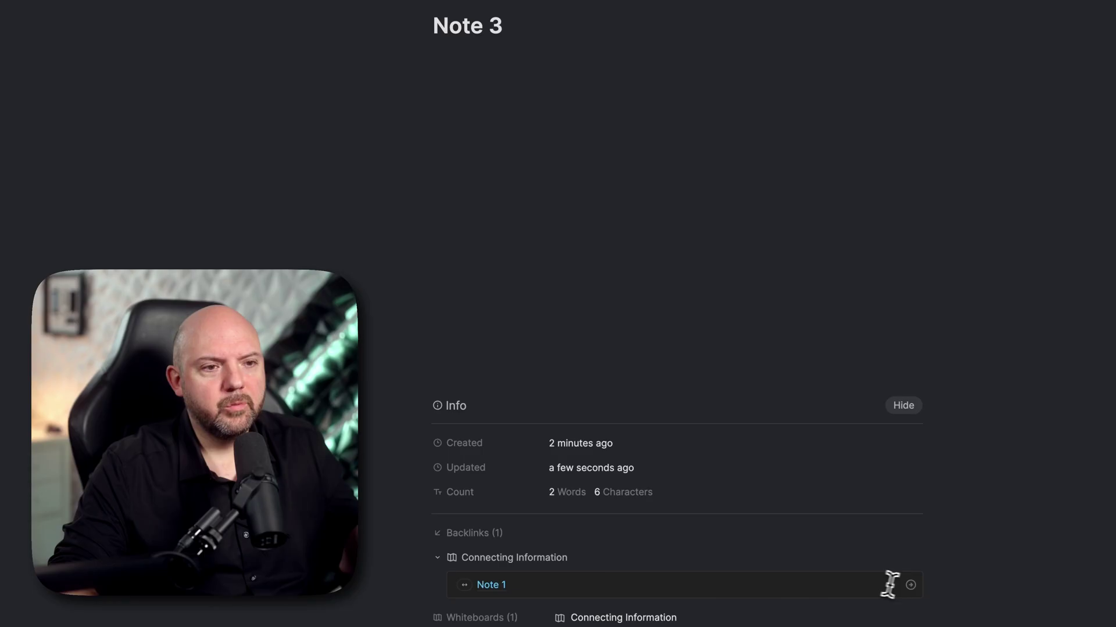
pyautogui.click(911, 585)
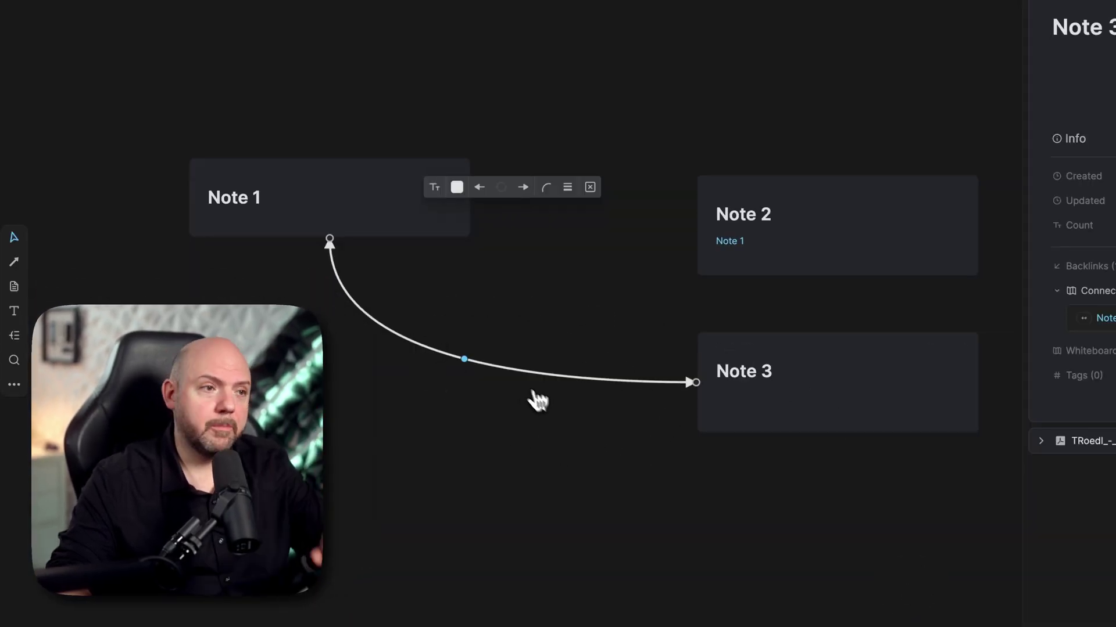
# - Label the arrow between Note 1 and Note 3 "This connection means"
pyautogui.doubleClick(495, 375)
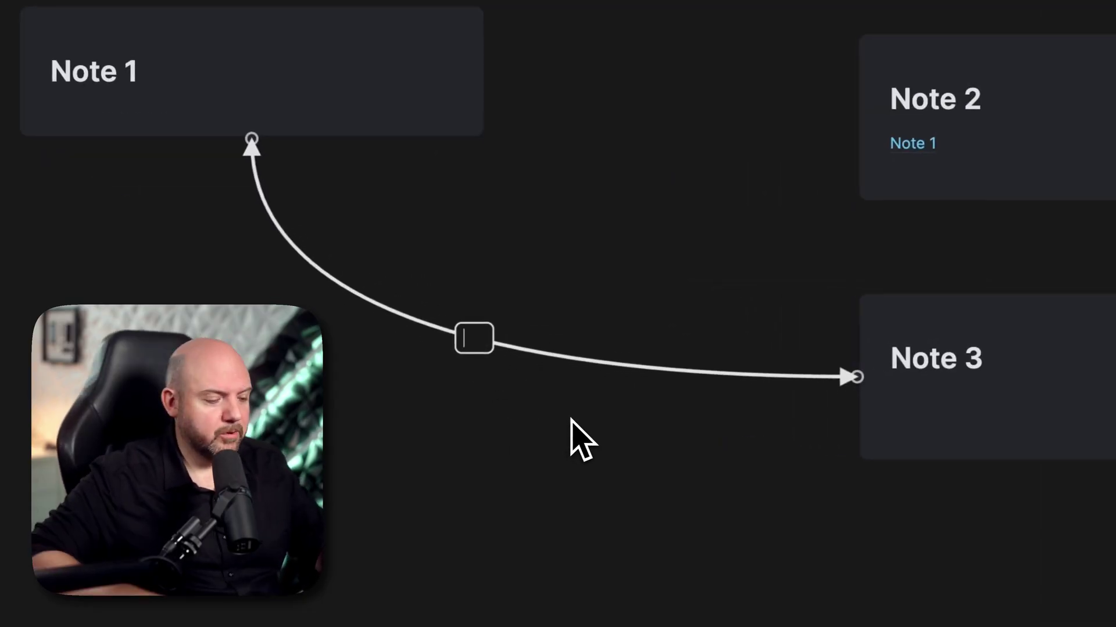
pyautogui.write('This co')
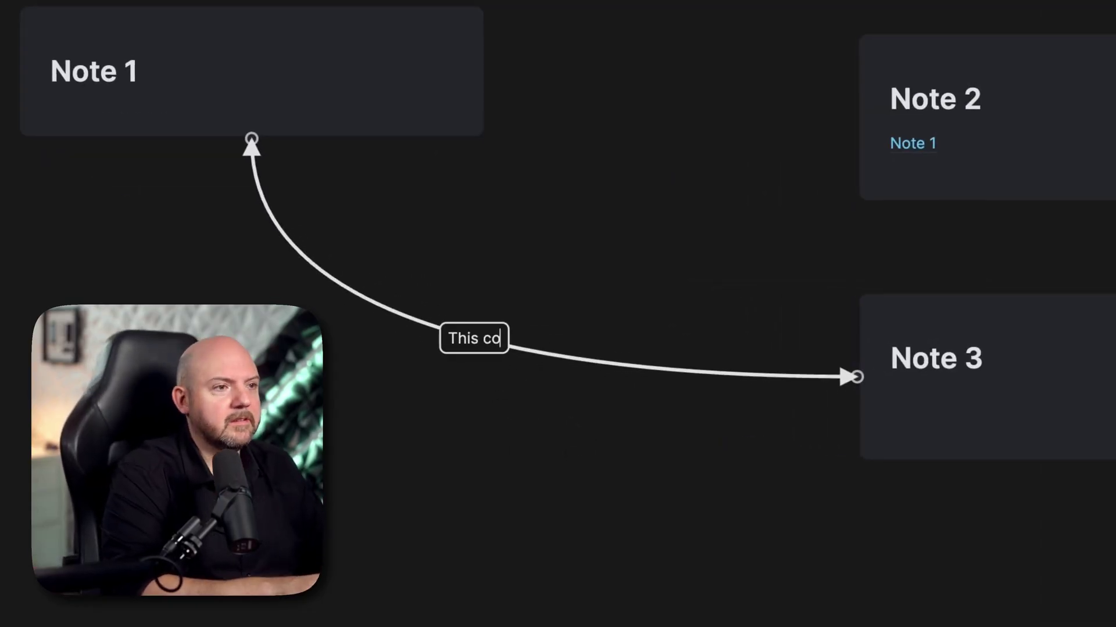
pyautogui.write('nnection means')
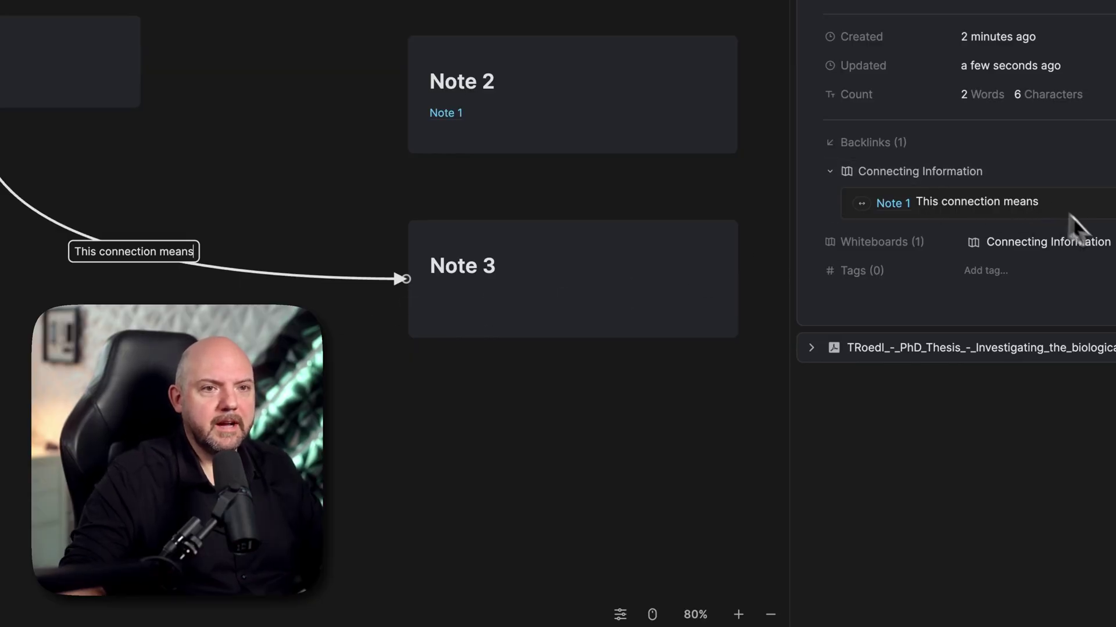
pyautogui.press('Escape')
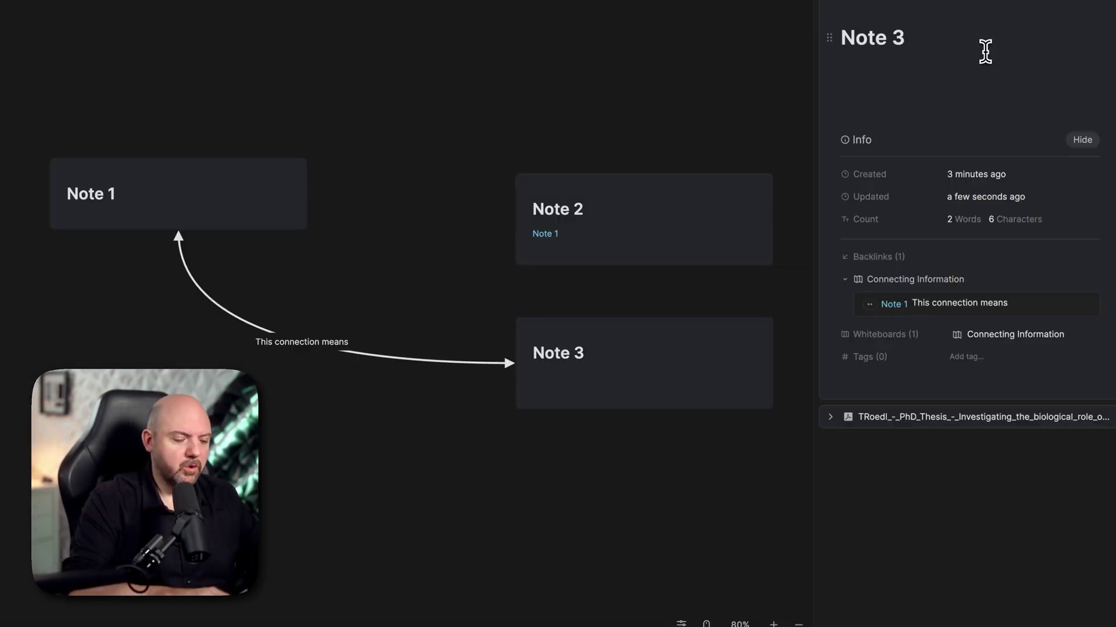
# - Expand Note 3 to a full page and open Note 1 from its labelled backlink entry
pyautogui.click(985, 51)
pyautogui.press('super+Return')
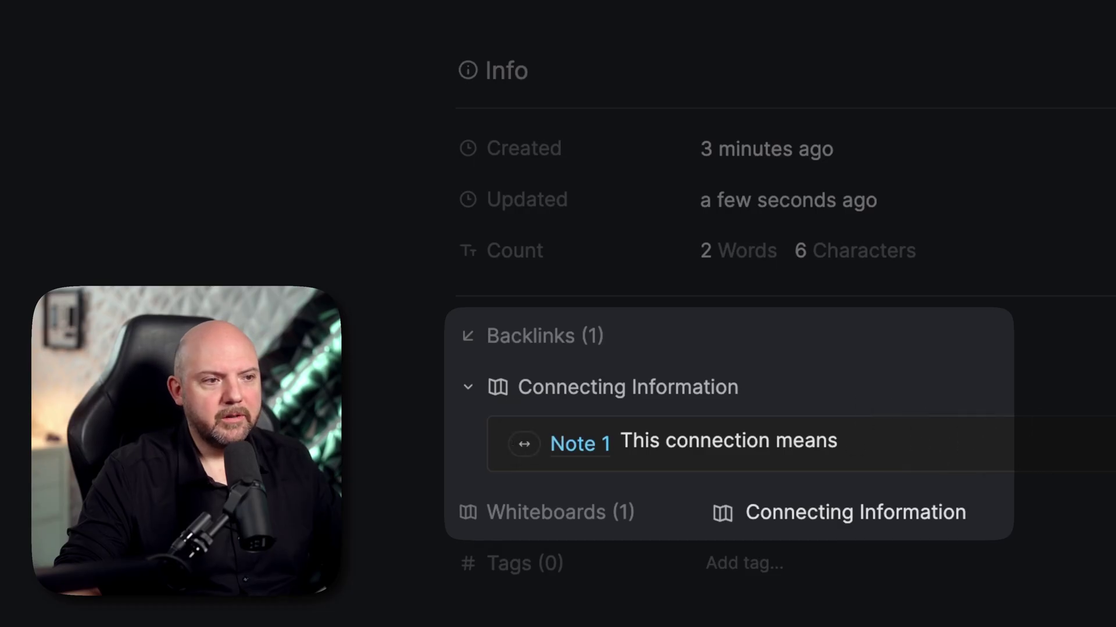
pyautogui.moveTo(661, 443); pyautogui.dragTo(873, 435)
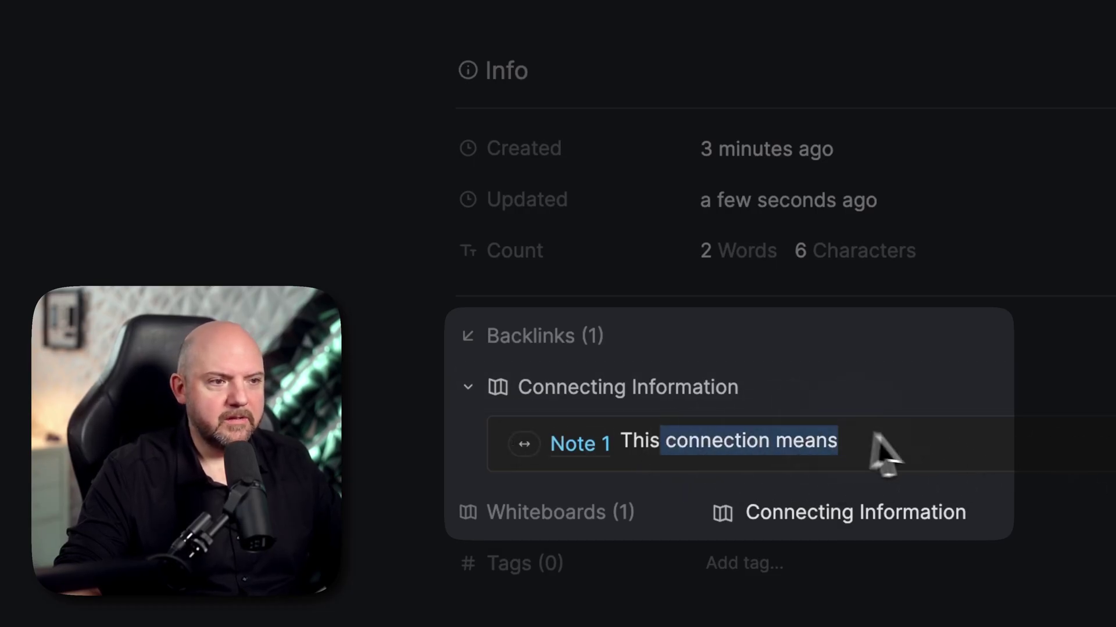
pyautogui.click(886, 442)
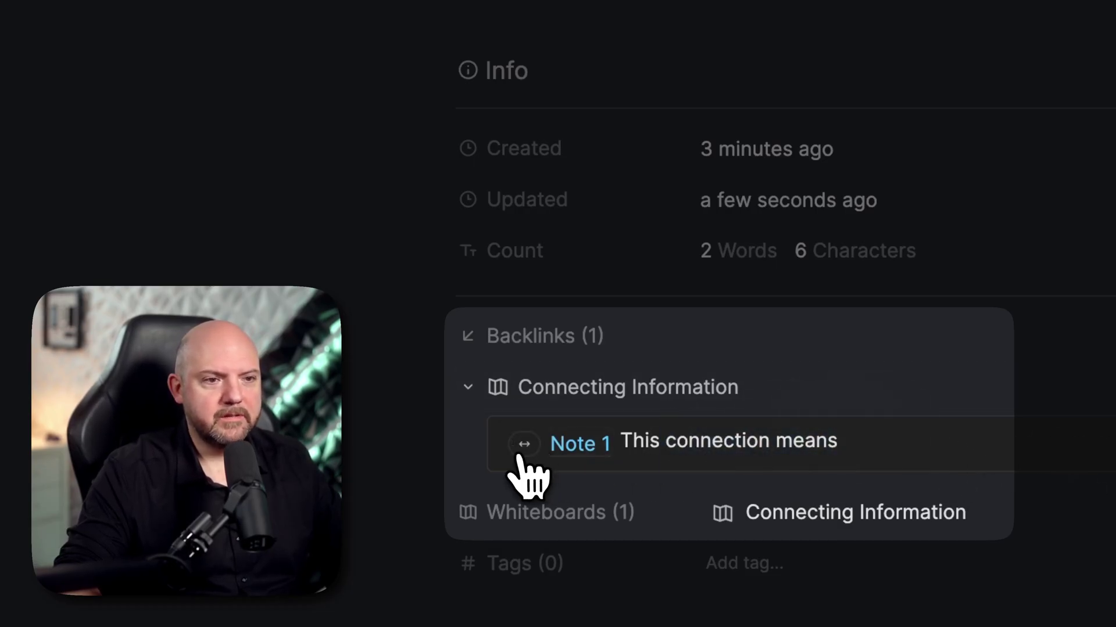
pyautogui.click(578, 448)
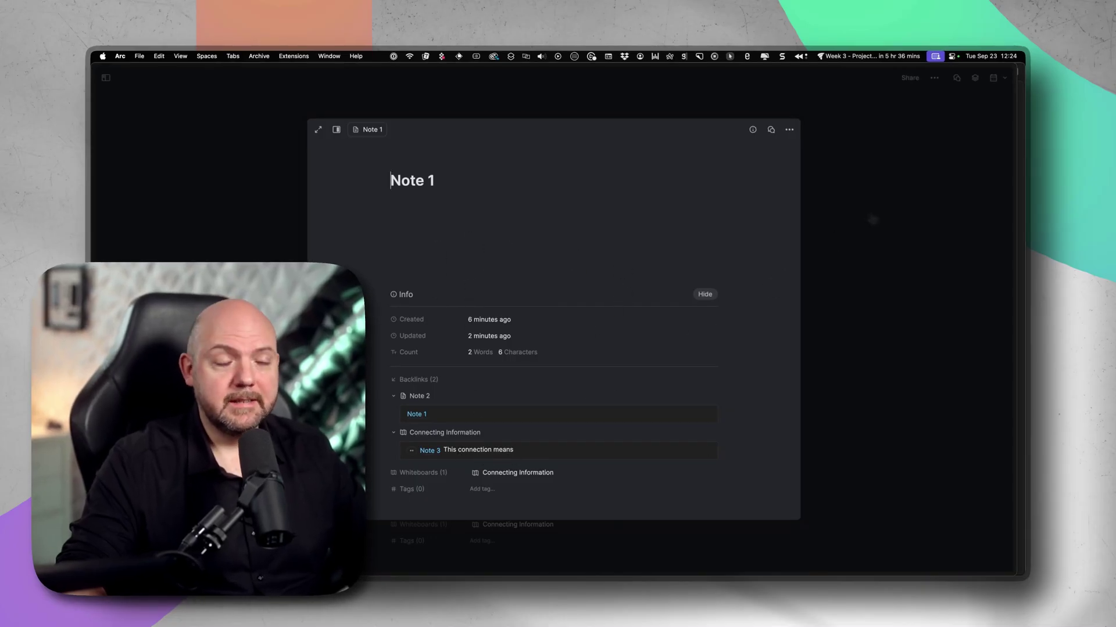
# - Return to the Connecting Information whiteboard and open the thesis PDF at its highlighted Abstract page
pyautogui.click(873, 220)
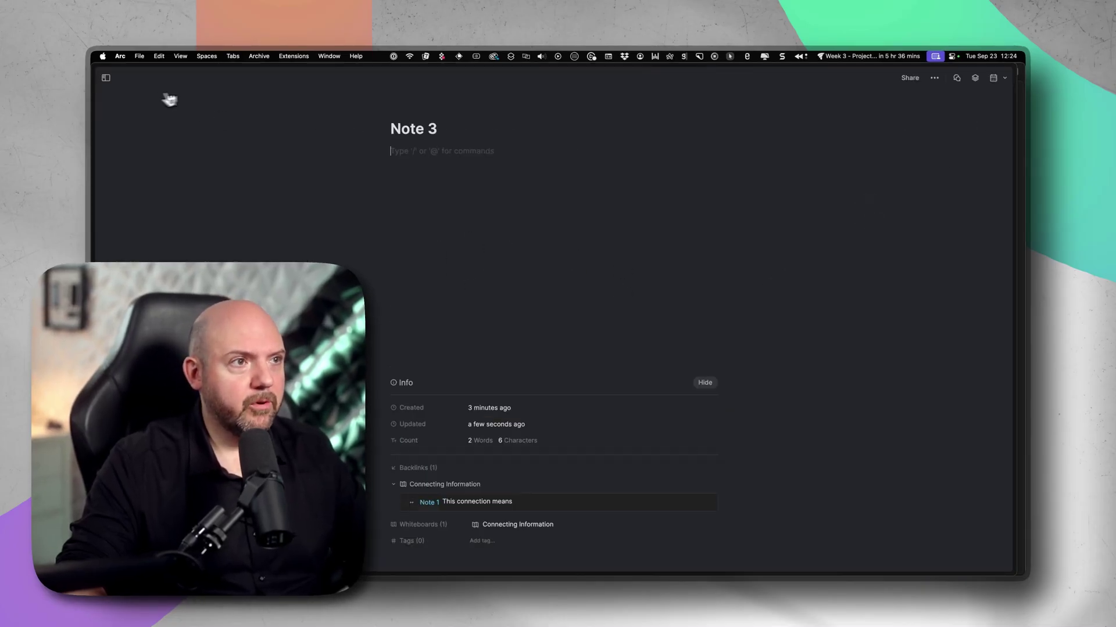
pyautogui.click(516, 525)
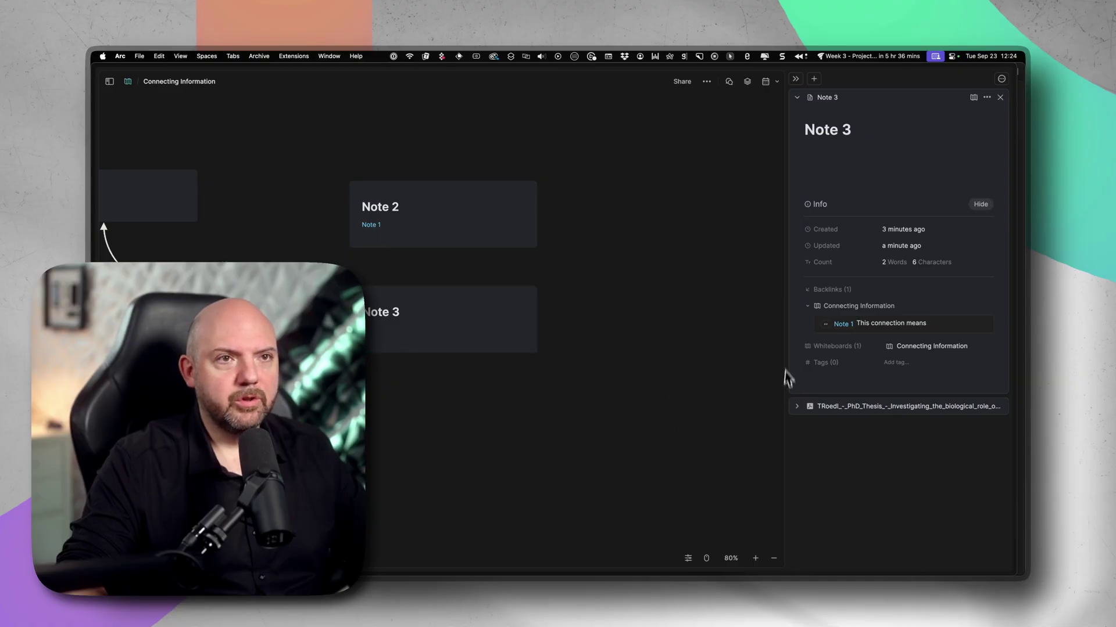
pyautogui.click(797, 406)
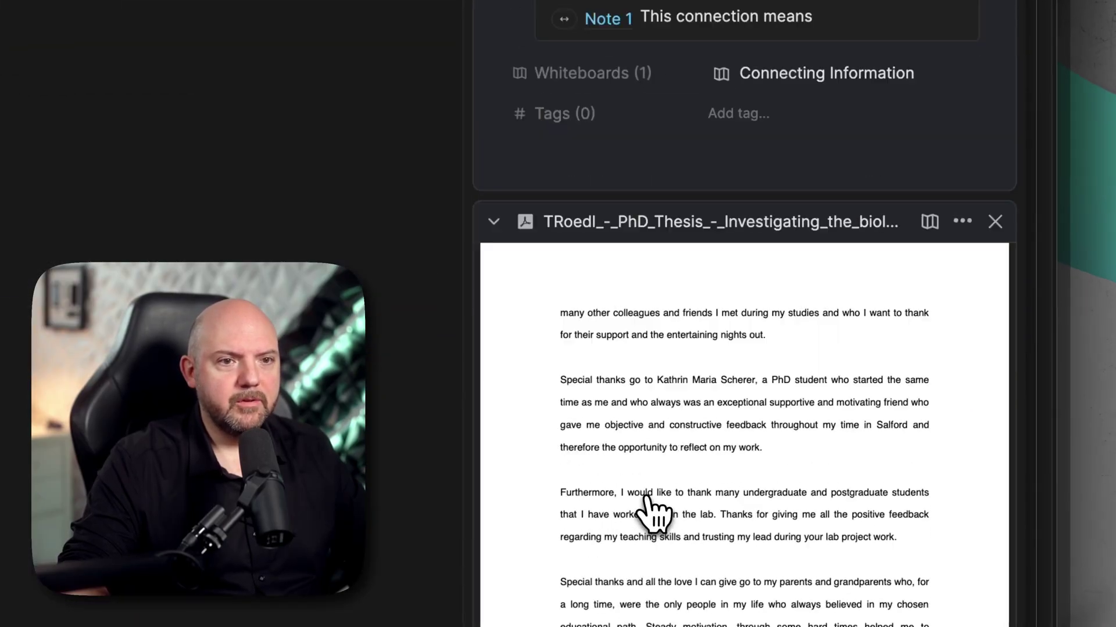
pyautogui.scroll(-10, 741, 322)
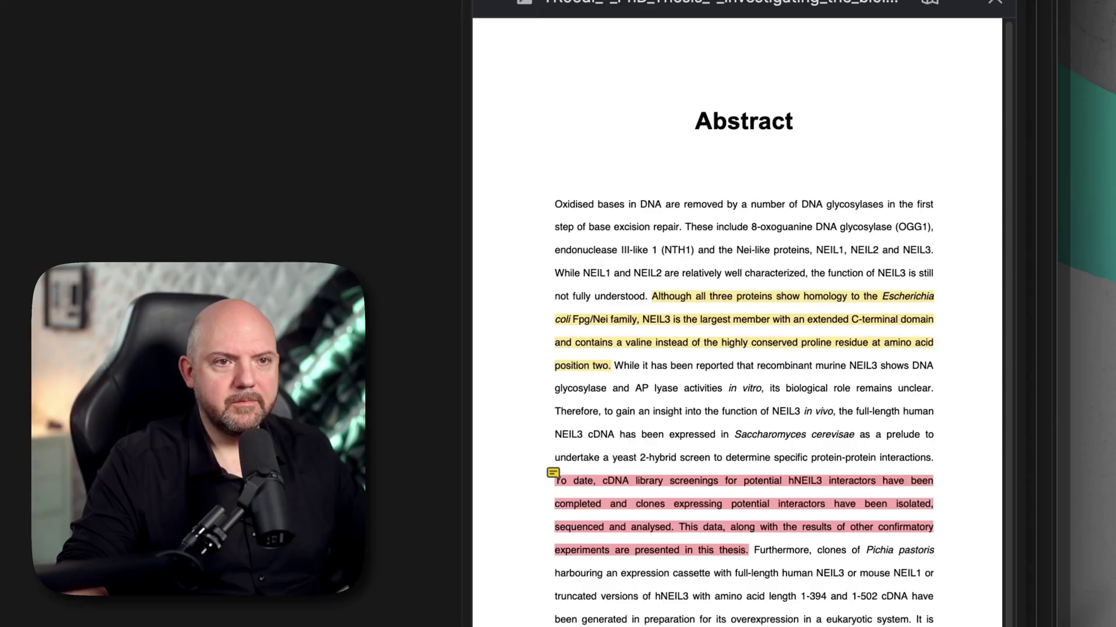
pyautogui.scroll(-1, 763, 572)
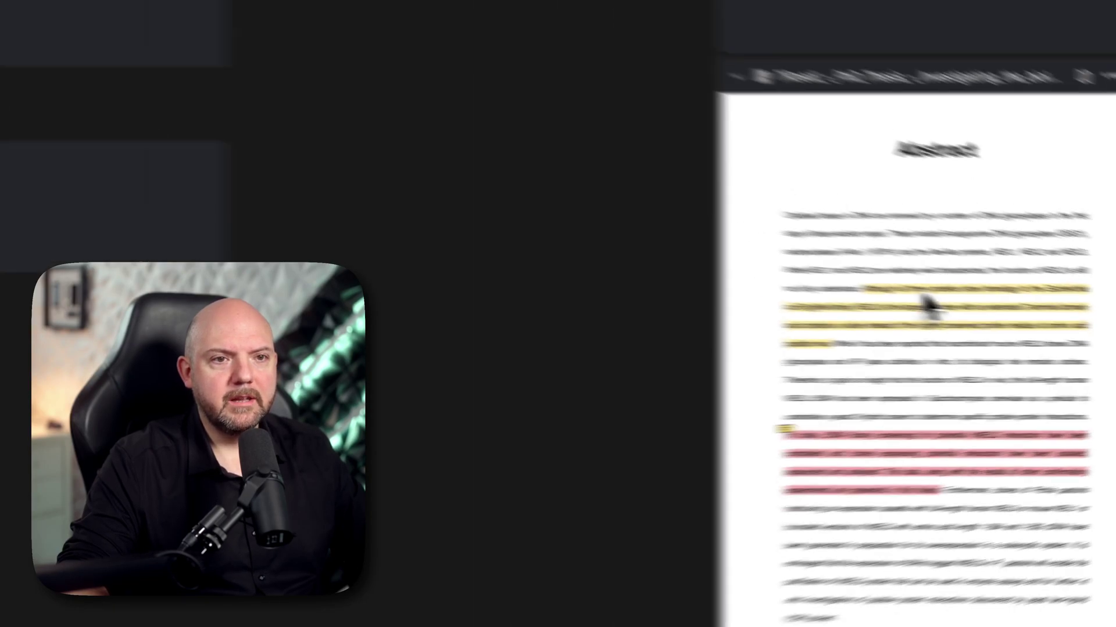
# - Turn the yellow highlighted passage into a quote card and connect Note 3 to it
pyautogui.moveTo(729, 267); pyautogui.dragTo(572, 369)
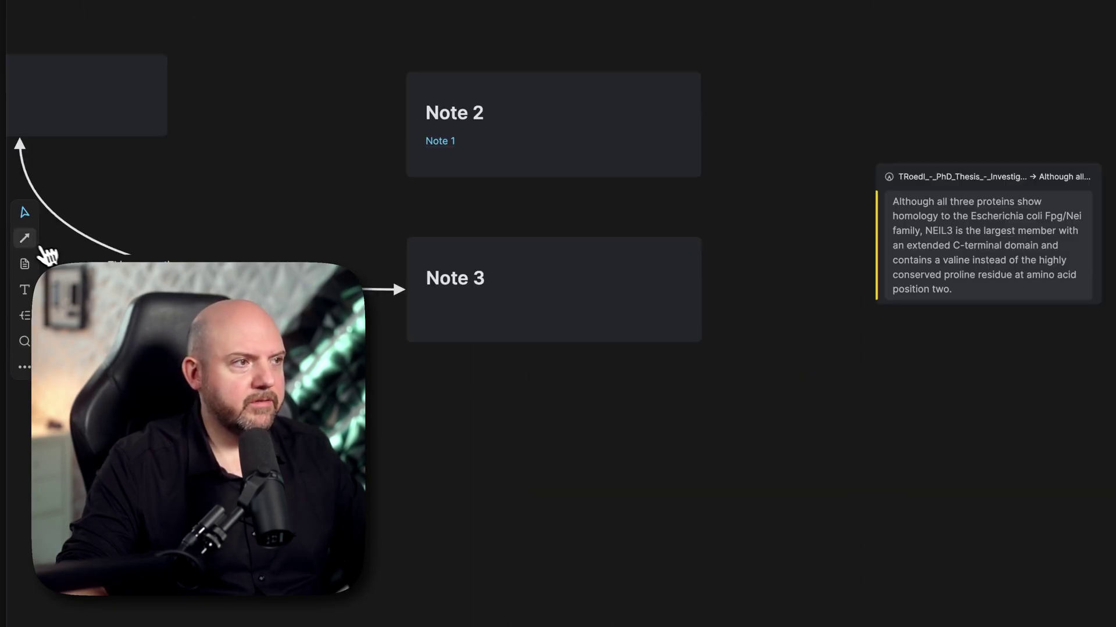
pyautogui.moveTo(497, 279); pyautogui.dragTo(907, 233)
pyautogui.moveTo(982, 169); pyautogui.dragTo(903, 205)
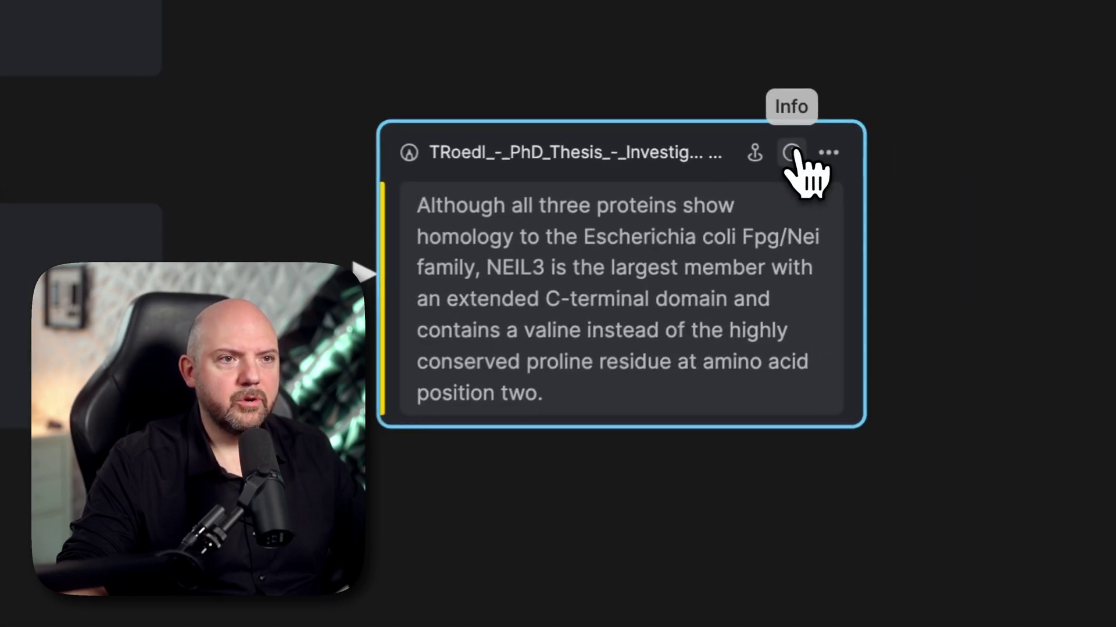
pyautogui.click(929, 153)
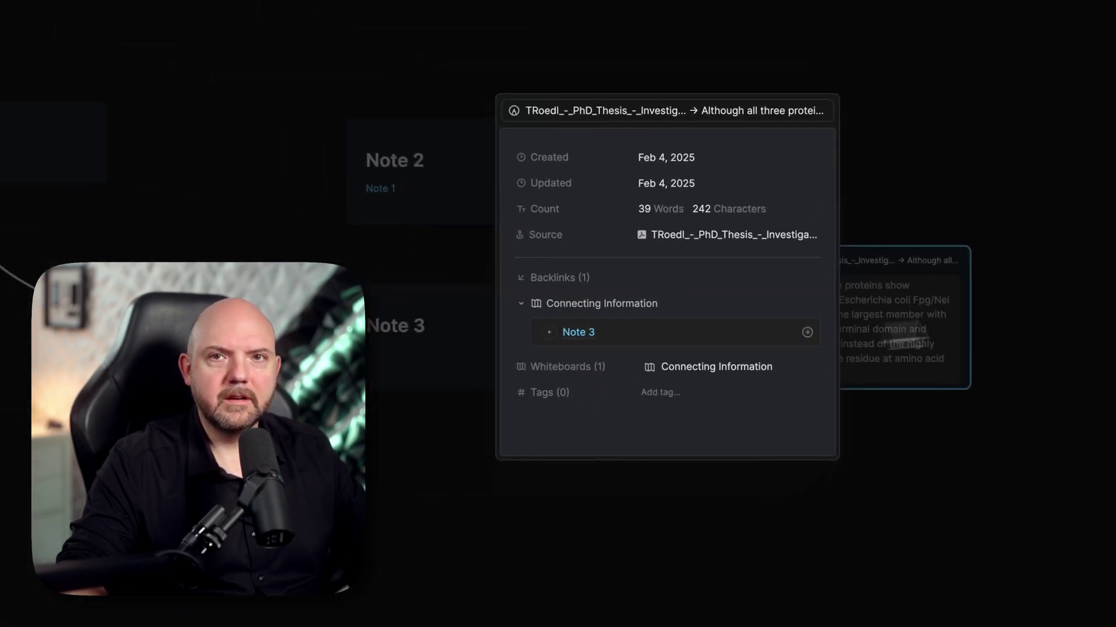
pyautogui.press('Escape')
# - Label the Note 3 arrow "This related to this" and reposition the quote card up-right
pyautogui.doubleClick(690, 328)
pyautogui.write('This')
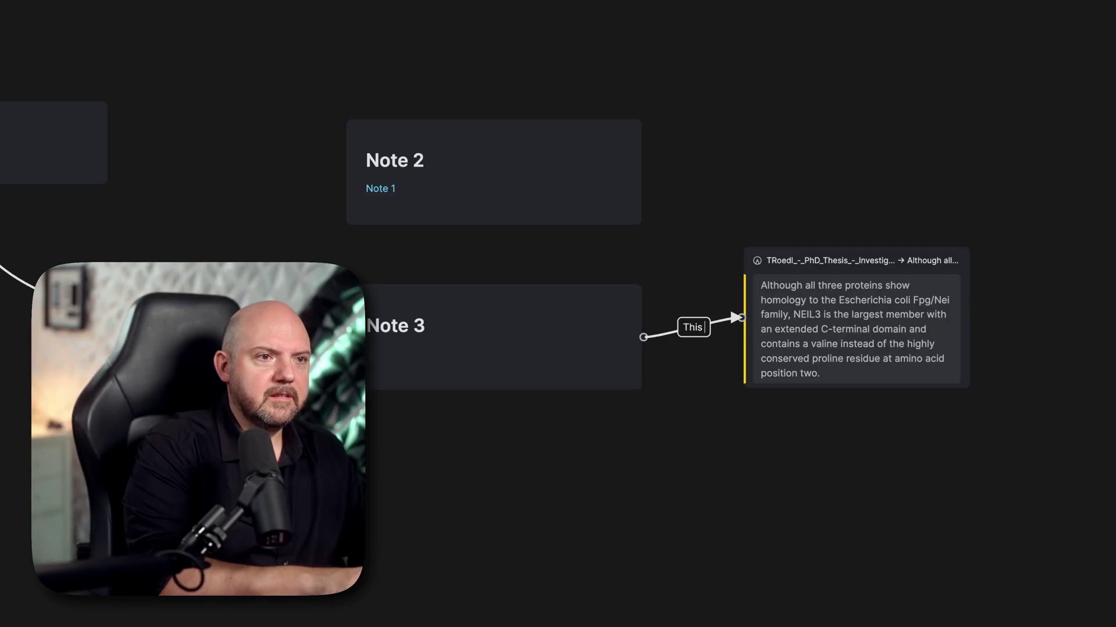
pyautogui.write(' related to this')
pyautogui.press('Escape')
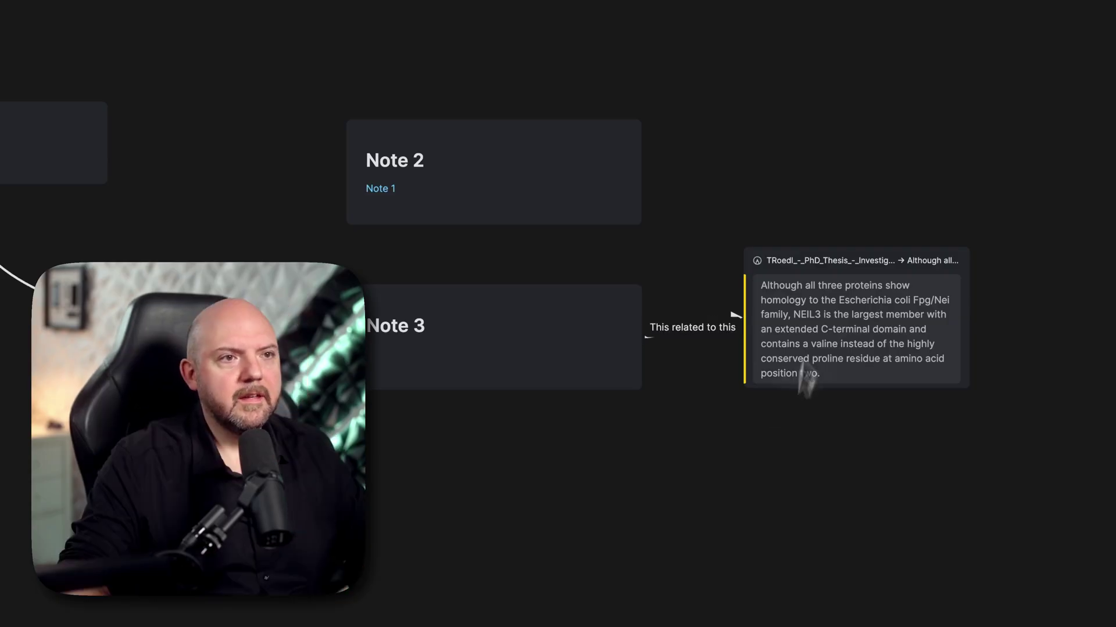
pyautogui.moveTo(812, 260); pyautogui.dragTo(948, 178)
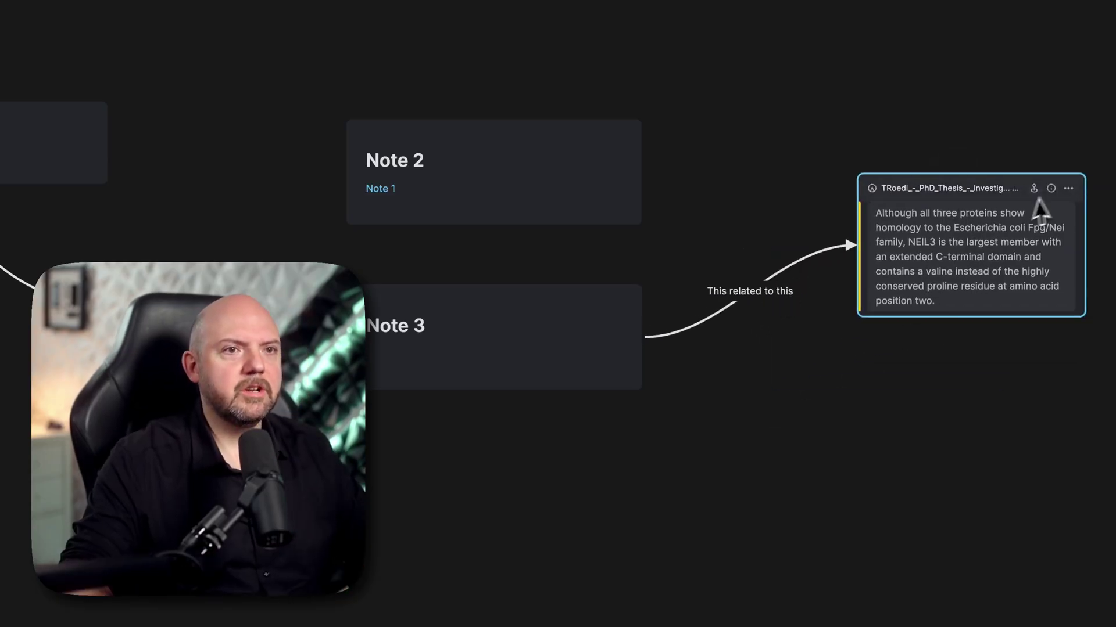
pyautogui.click(1046, 187)
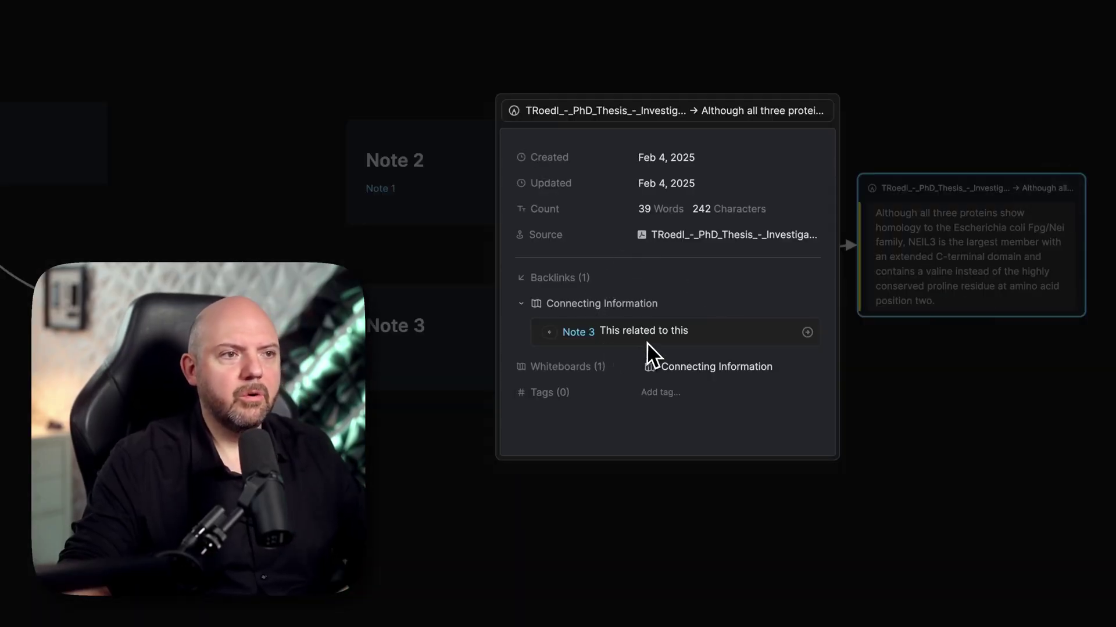
pyautogui.click(1068, 419)
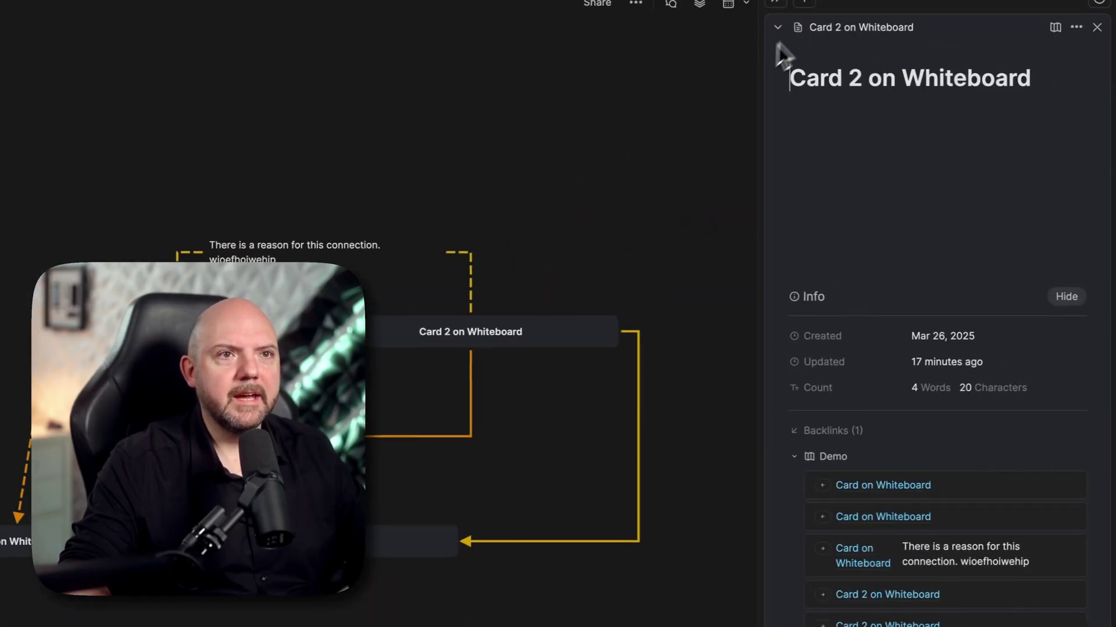
# - Add Note 3 from the card library to the Demo whiteboard, then return to Connecting Information
pyautogui.click(783, 12)
pyautogui.moveTo(874, 123); pyautogui.dragTo(155, 93)
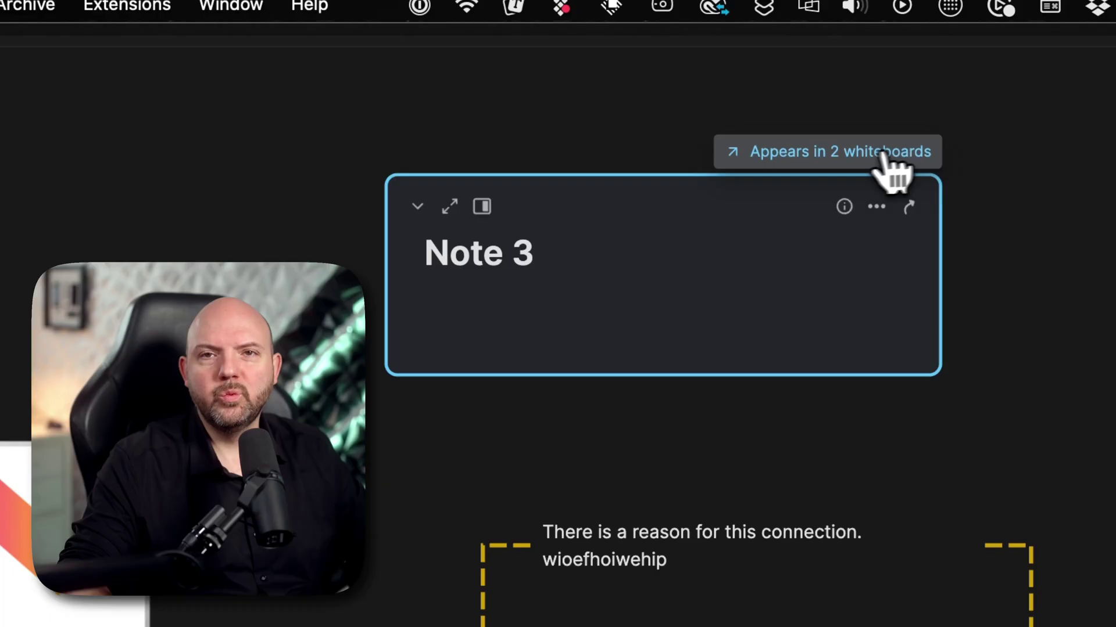
pyautogui.click(898, 156)
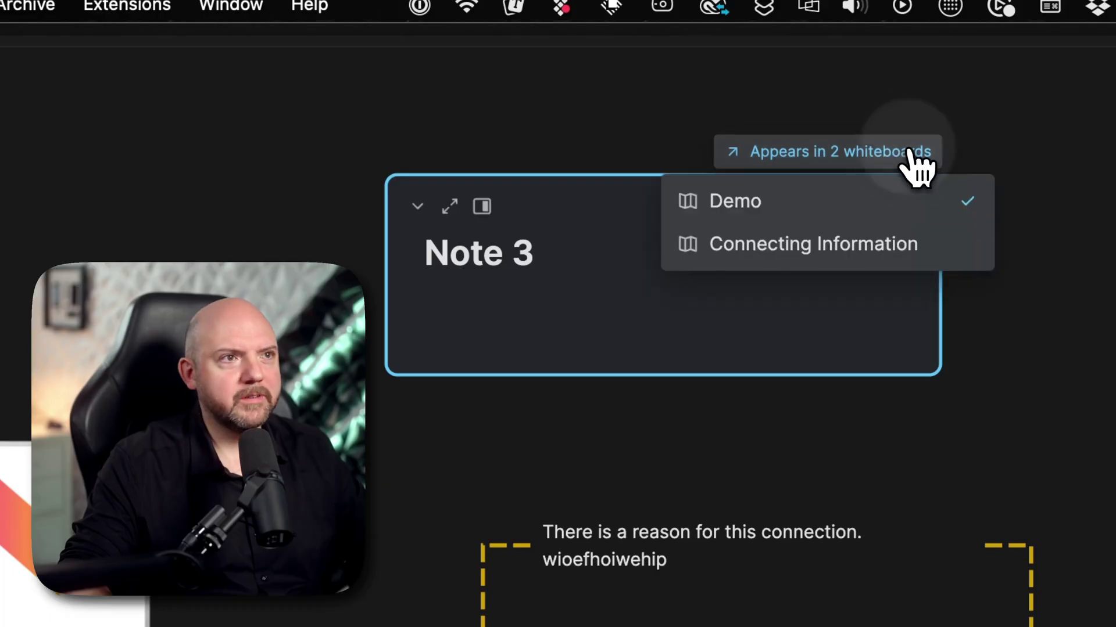
pyautogui.click(816, 249)
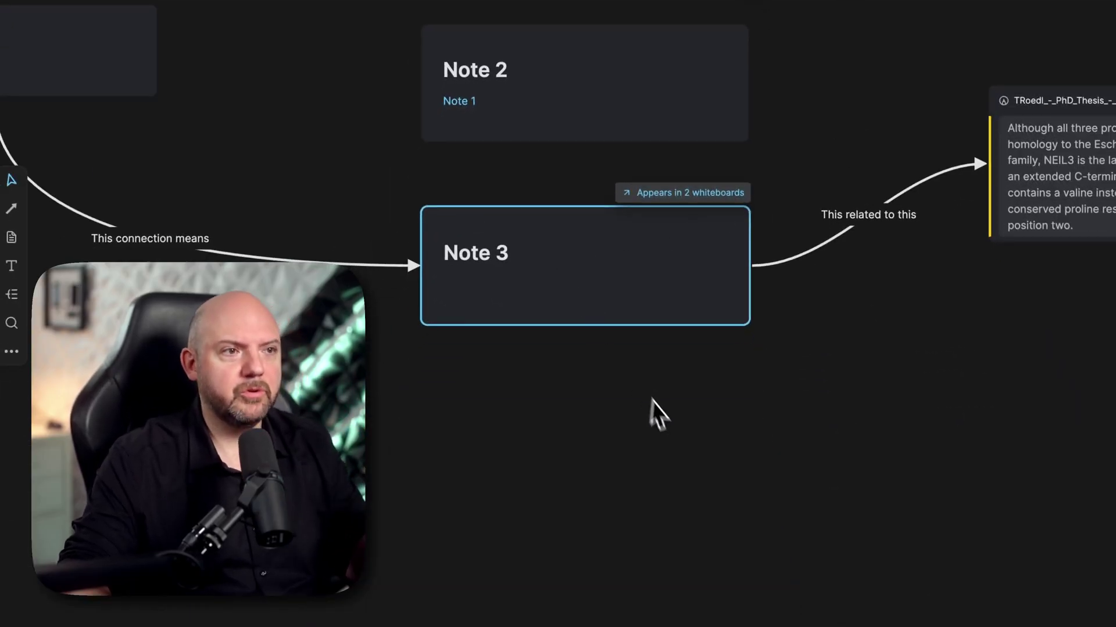
# - Show the quote card's source highlight on page 4 of the thesis PDF
pyautogui.click(634, 381)
pyautogui.moveTo(972, 372); pyautogui.dragTo(649, 407)
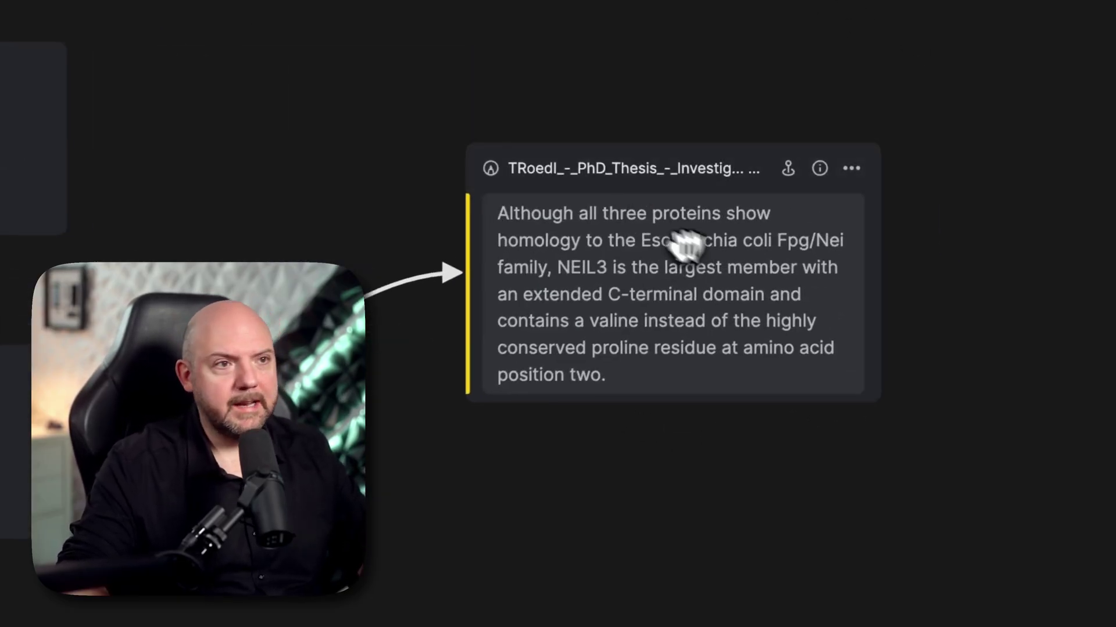
pyautogui.click(788, 168)
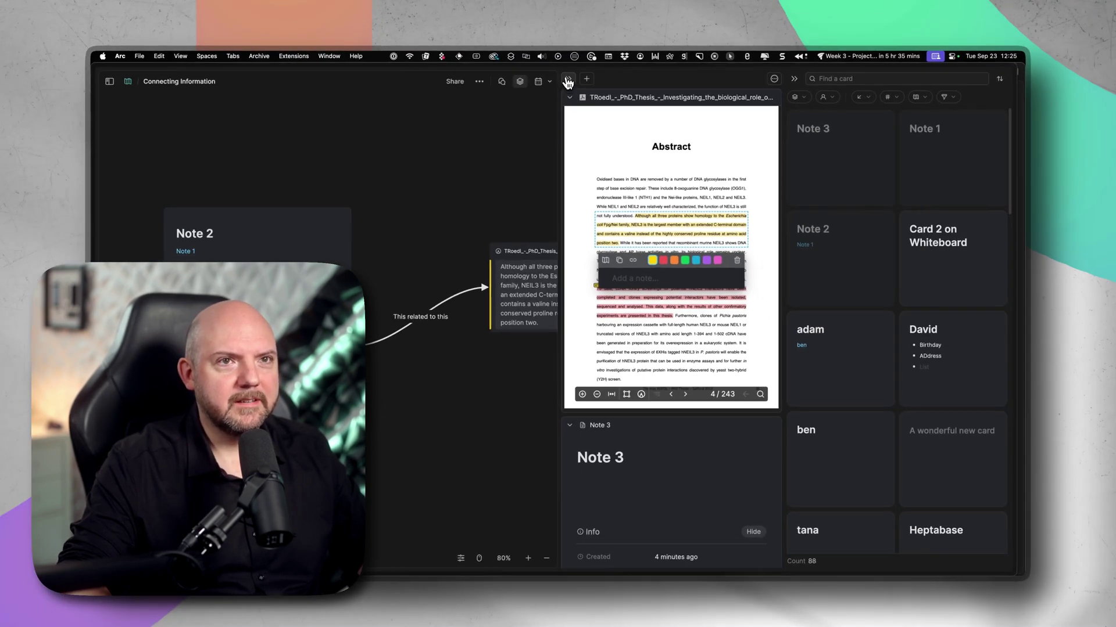
# - Close the PDF, Note 3 and card library panels and zoom the whiteboard out to 64%
pyautogui.click(569, 78)
pyautogui.click(794, 78)
pyautogui.moveTo(625, 386); pyautogui.dragTo(770, 401)
pyautogui.scroll(-3, 754, 442)
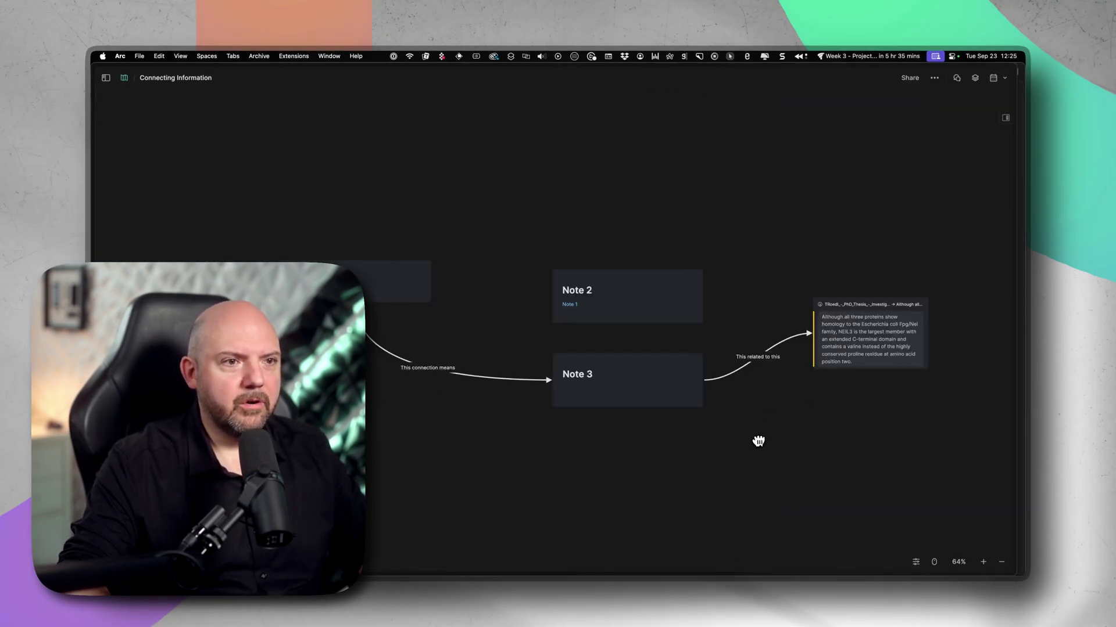
# - Move Note 1 to the left of Note 2 so all four linked cards are visible together
pyautogui.moveTo(376, 263); pyautogui.dragTo(484, 272)
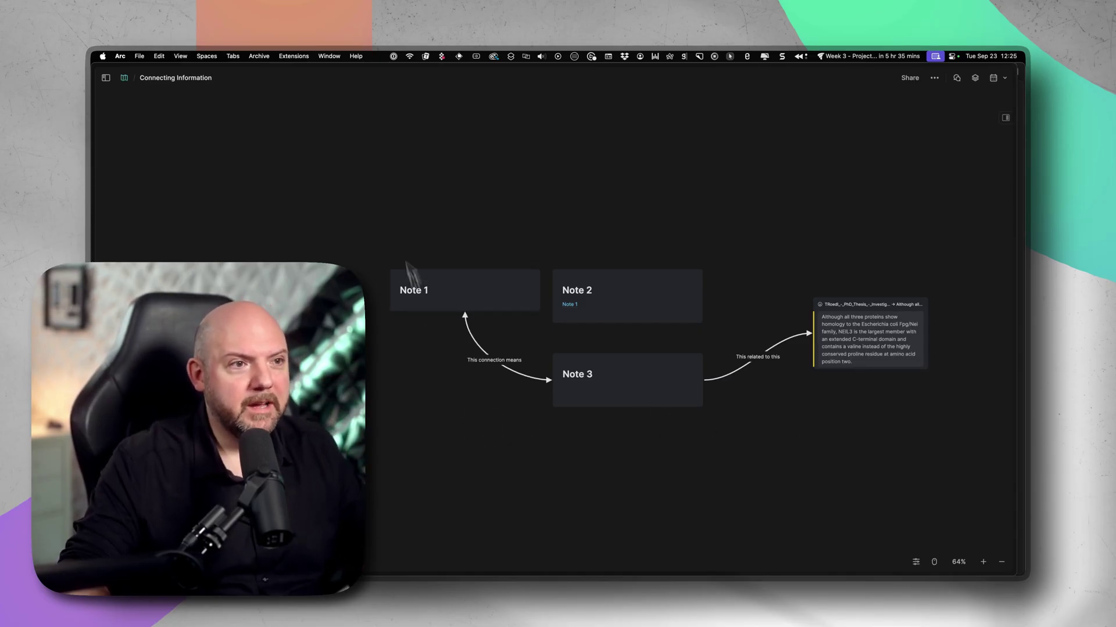
pyautogui.moveTo(377, 162); pyautogui.dragTo(908, 472)
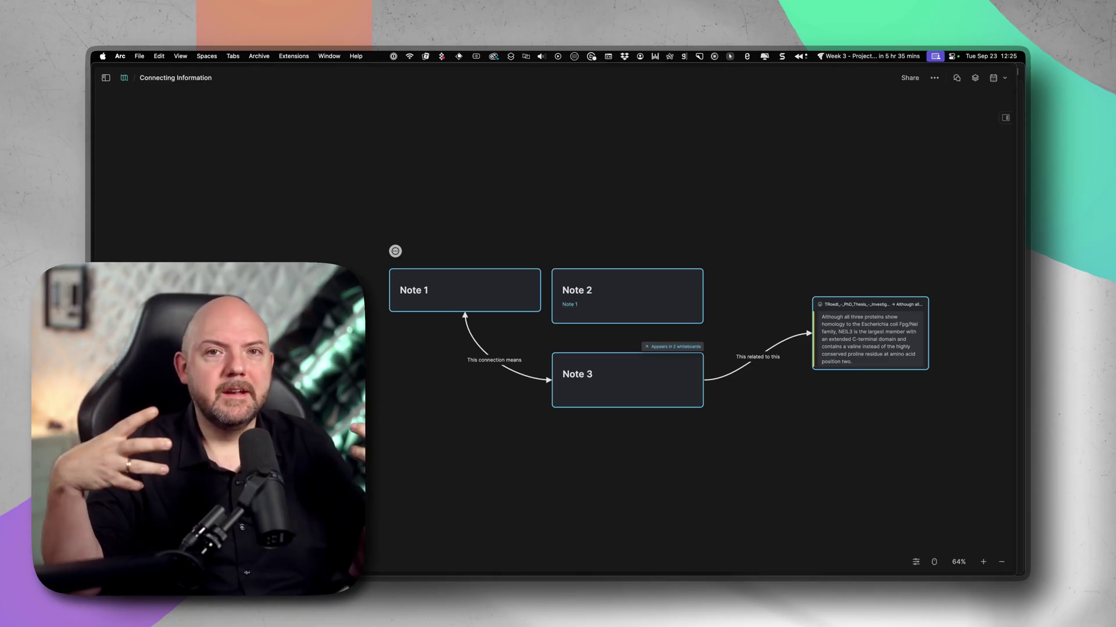
pyautogui.click(831, 451)
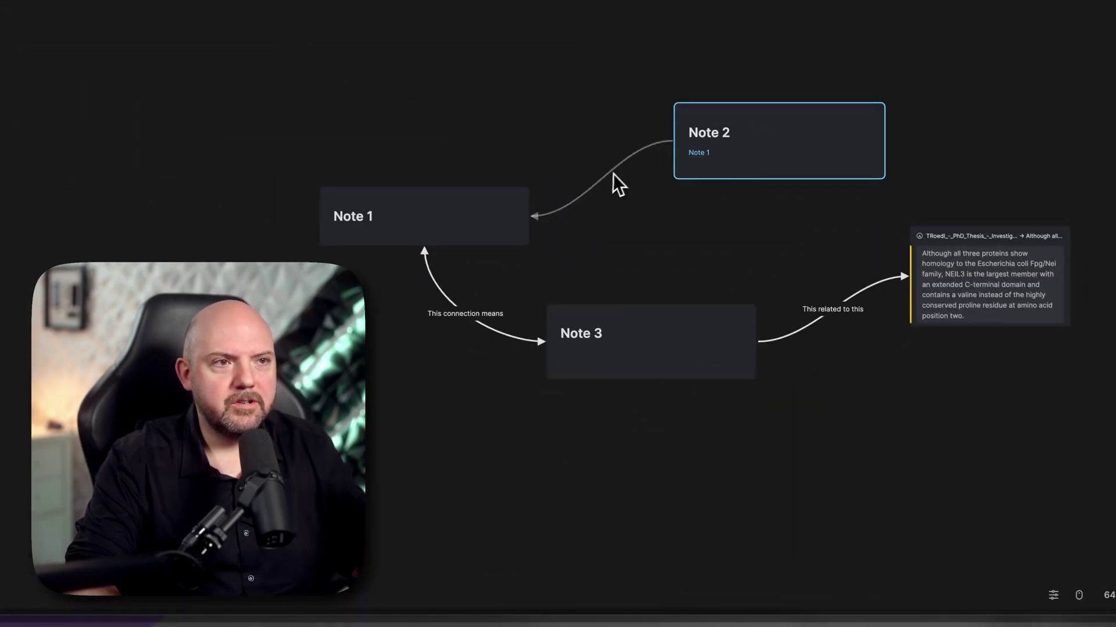
# - Enter and exit Note 2 so its arrow into Note 1 displays
pyautogui.click(734, 154)
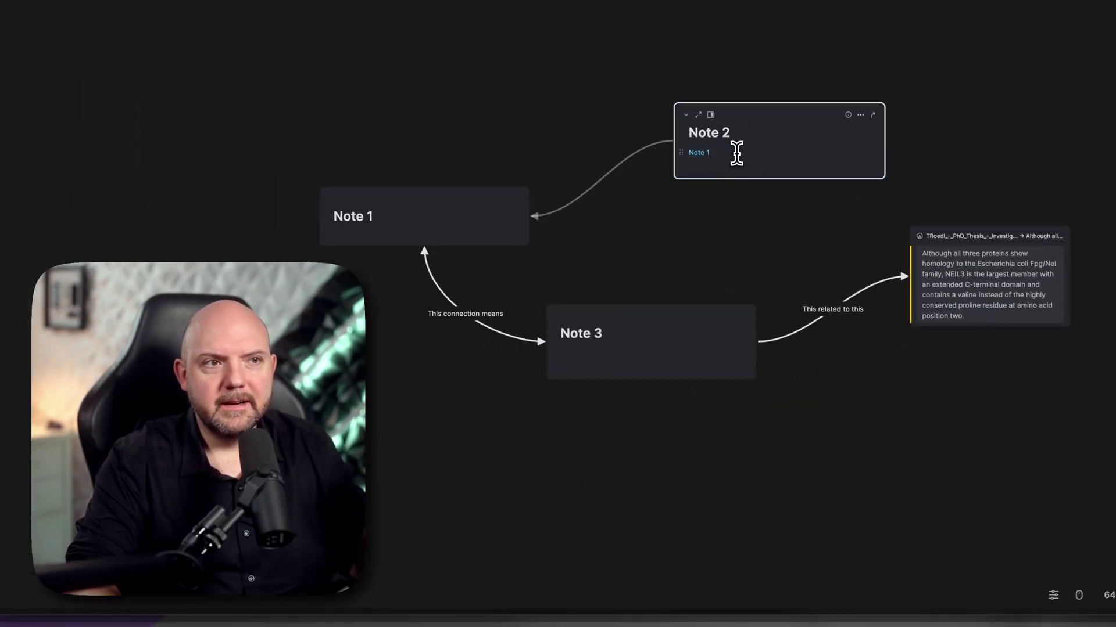
pyautogui.click(692, 224)
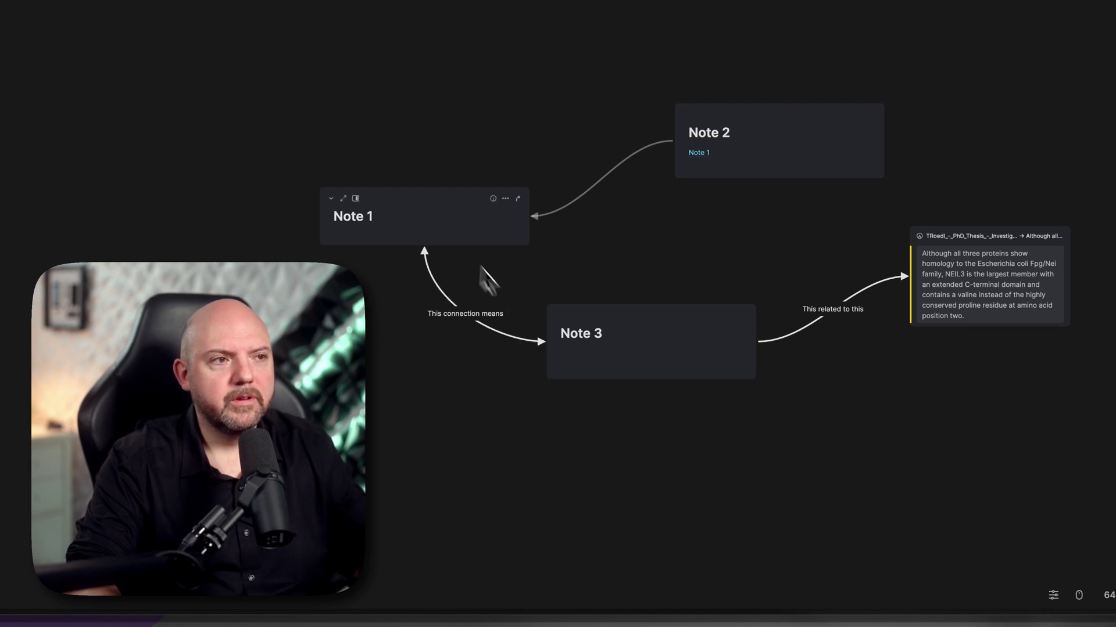